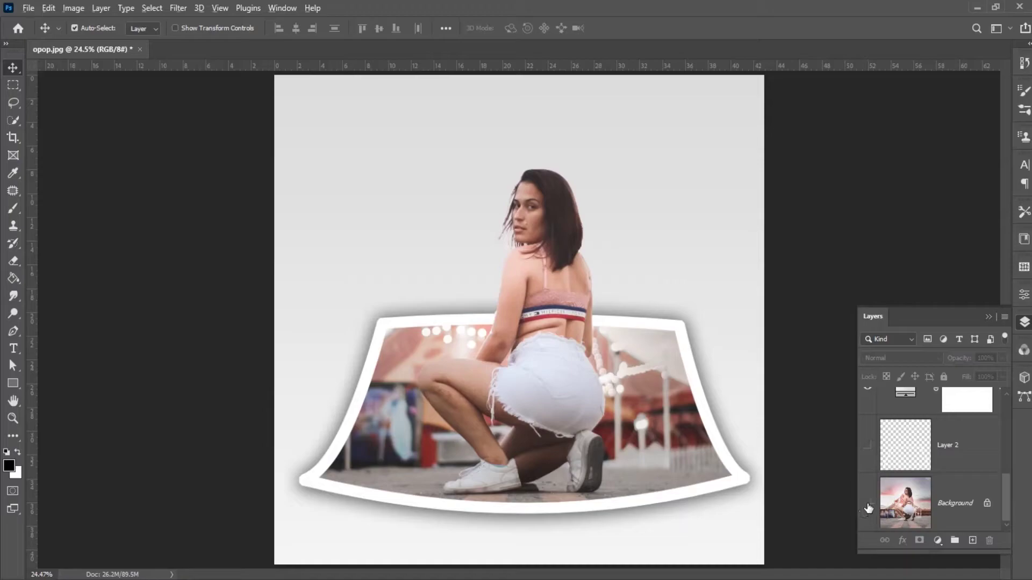
- Toggle the Background eye icon repeatedly to compare the original carnival photo with the finished composite
left_click(868, 505, "alt")
left_click(867, 505, "alt")
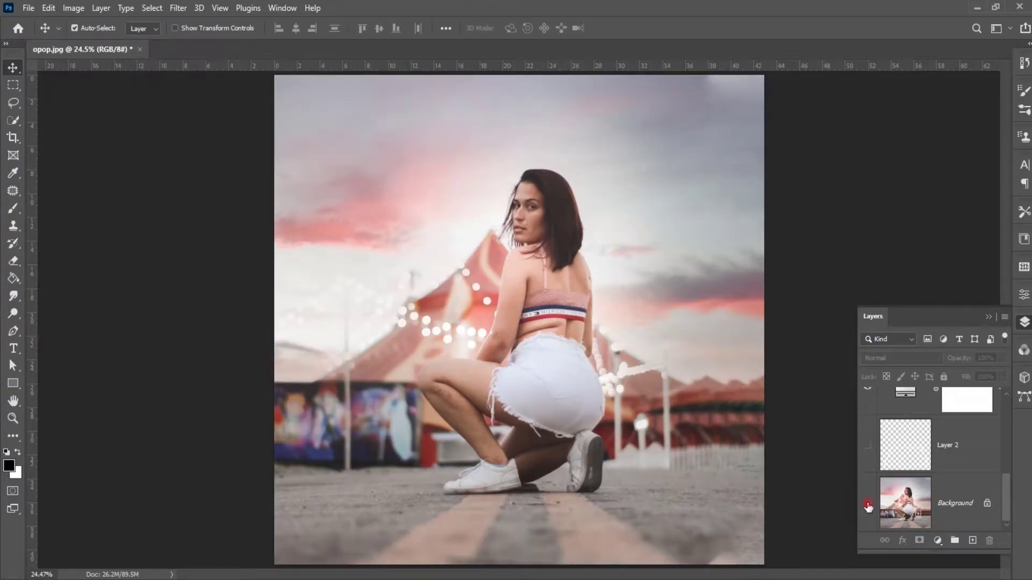
left_click(867, 505, "alt")
left_click(868, 506, "alt")
left_click(867, 506, "alt")
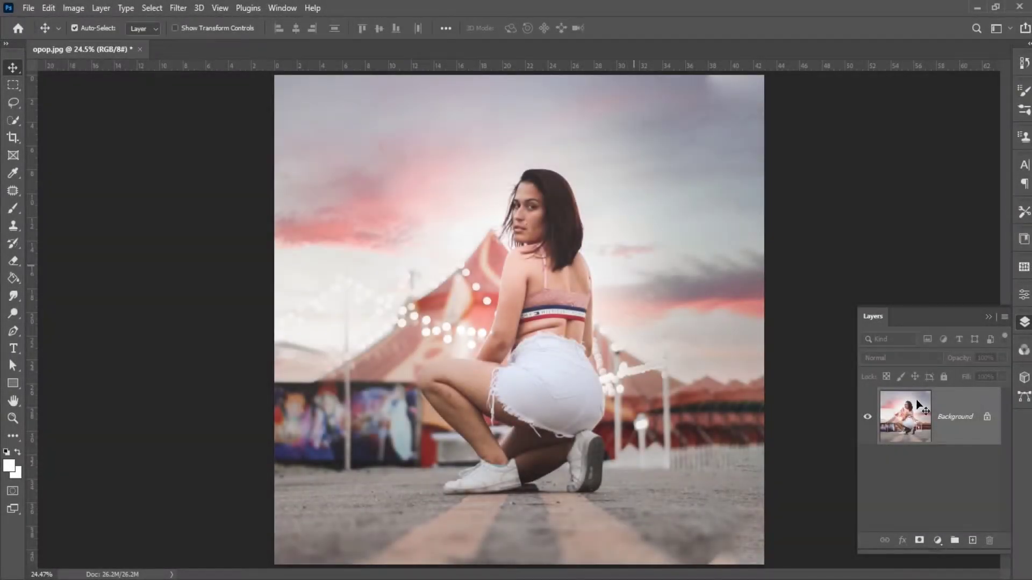
- Duplicate the photo layer twice and marquee a rectangle around the woman's hips and legs
key("ctrl+j")
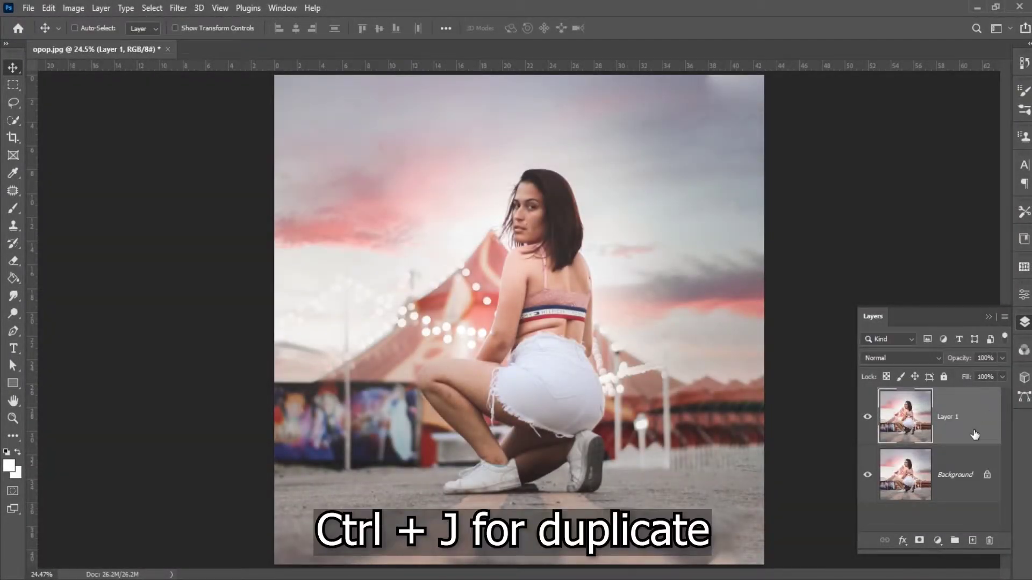
key("ctrl+j")
left_click(955, 485)
left_click(961, 513)
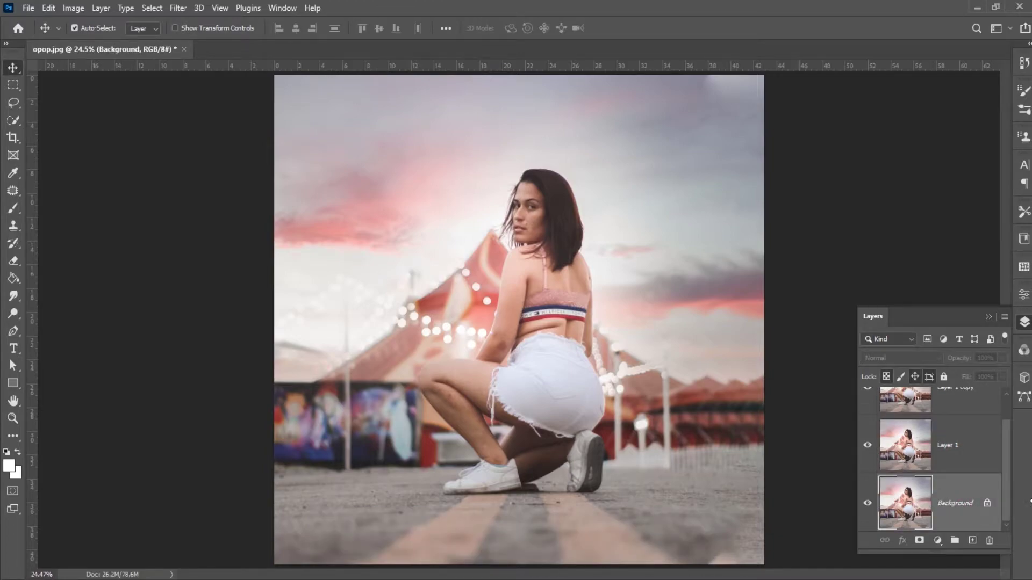
left_click(15, 86)
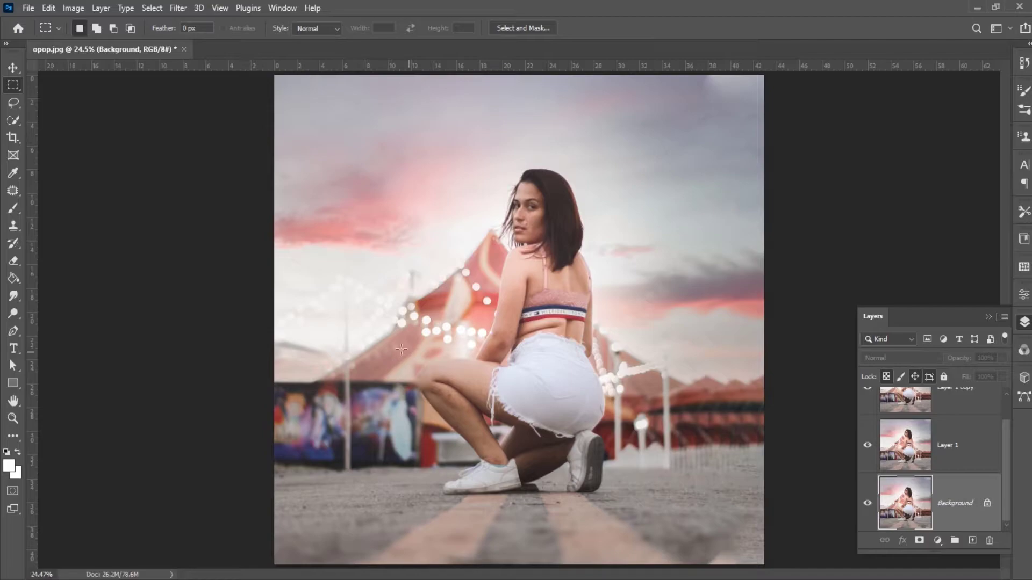
left_click_drag(387, 343, 671, 519)
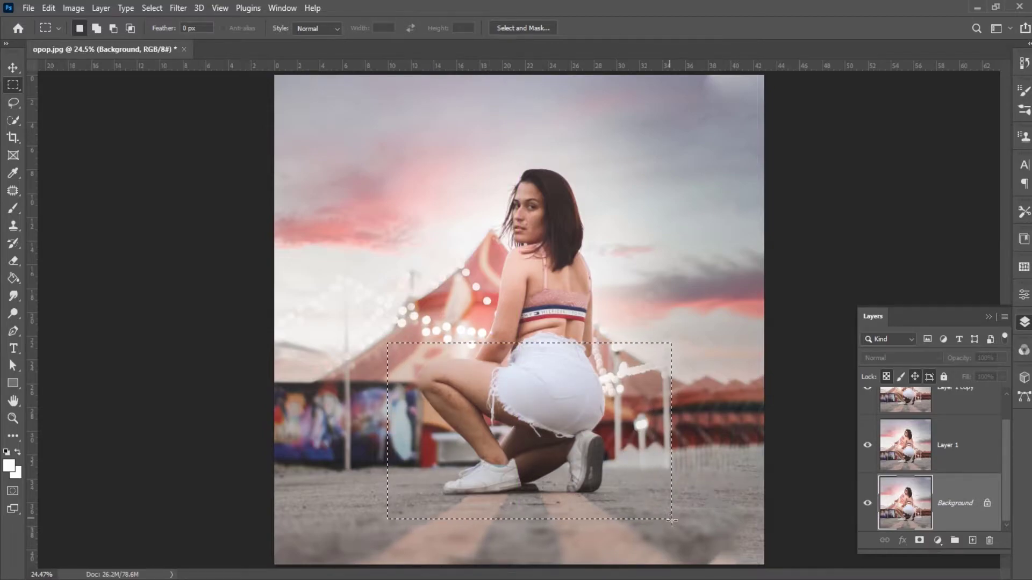
- Perspective-transform the selection on Layer 1, widening its bottom into a trapezoid
left_click(955, 454)
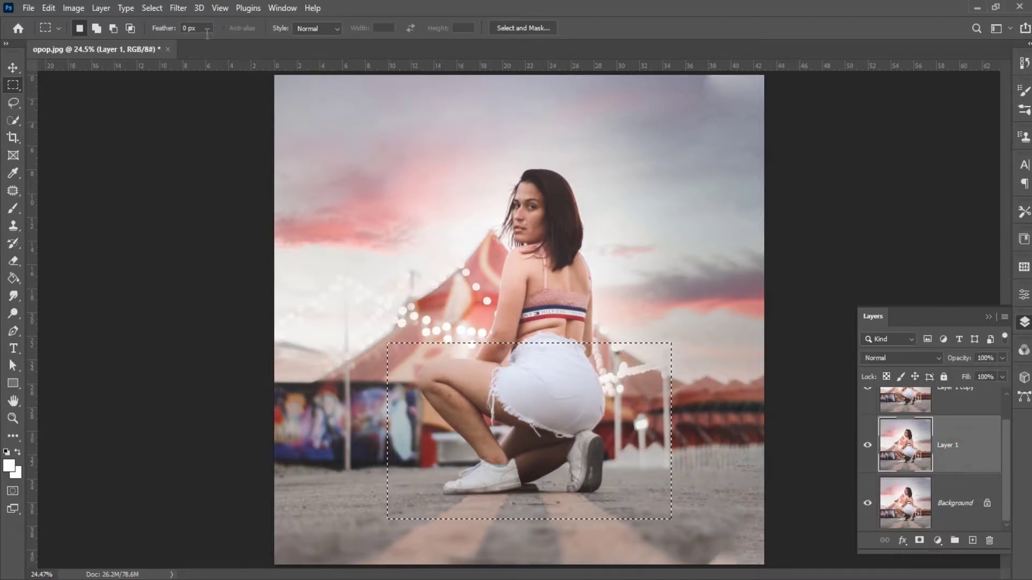
left_click(178, 8)
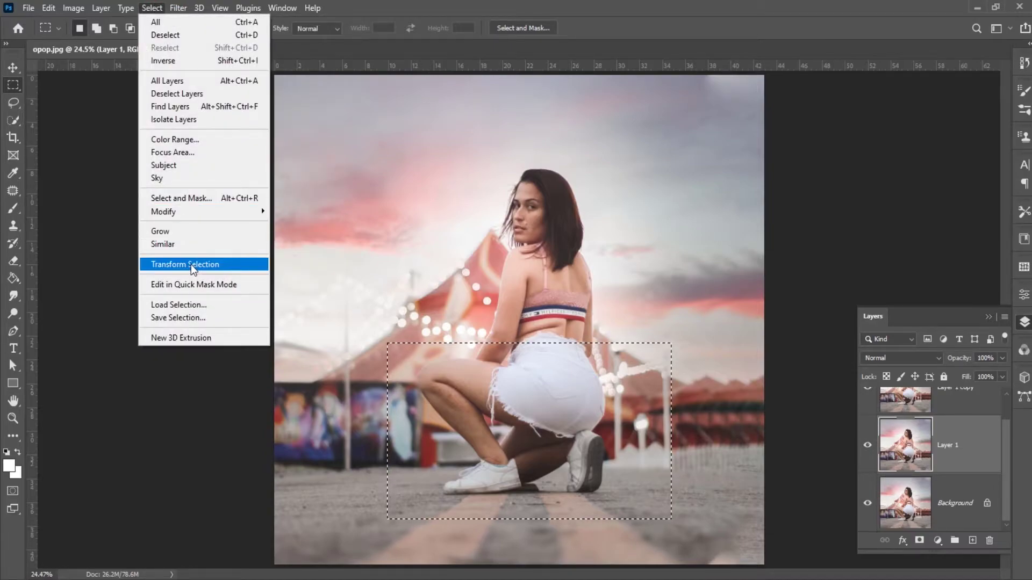
left_click(192, 265)
right_click(543, 370)
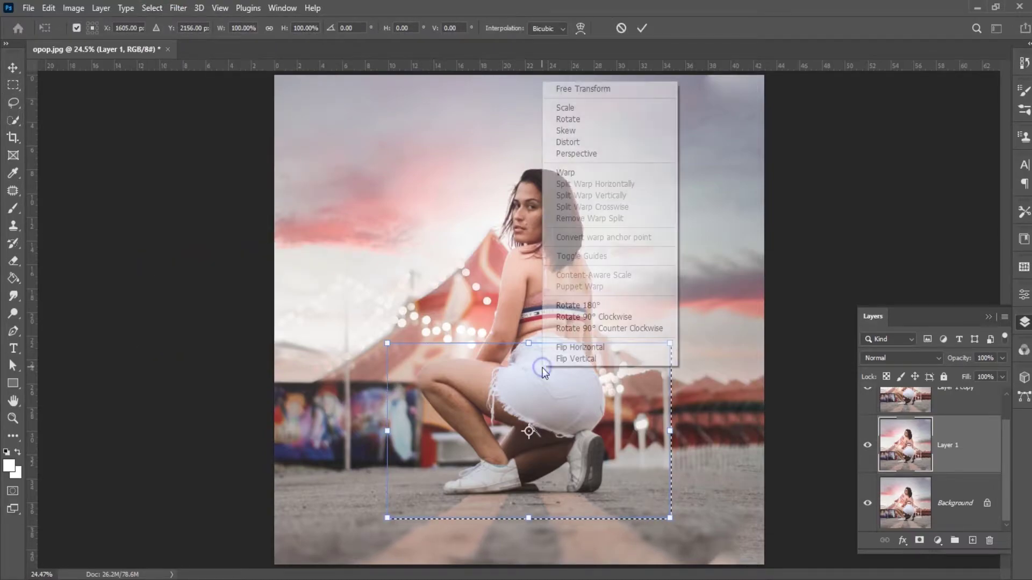
left_click(570, 153)
mouse_move(670, 519)
left_mouse_down()
mouse_move(758, 528)
mouse_move(746, 525)
left_mouse_up()
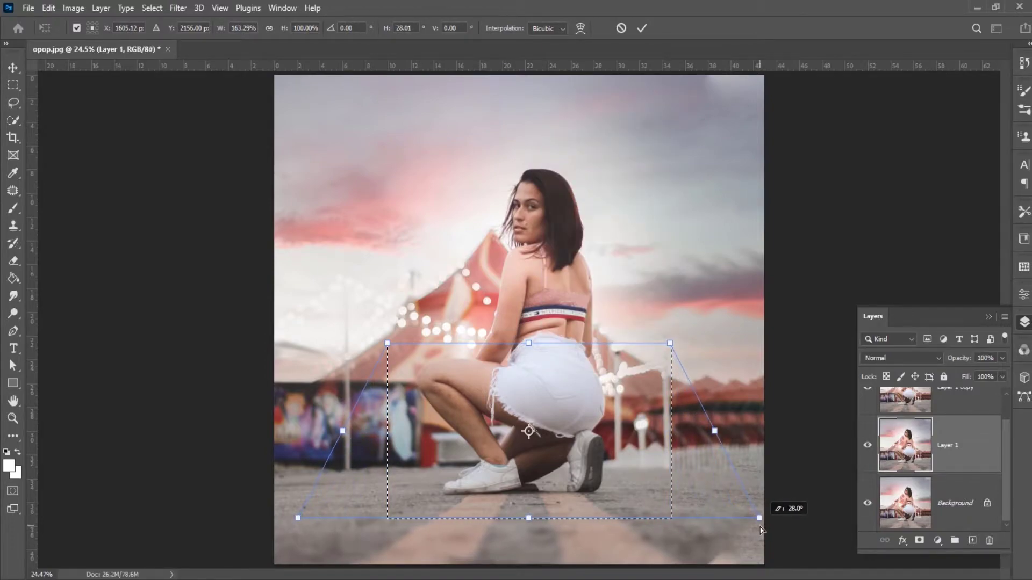
left_click(641, 28)
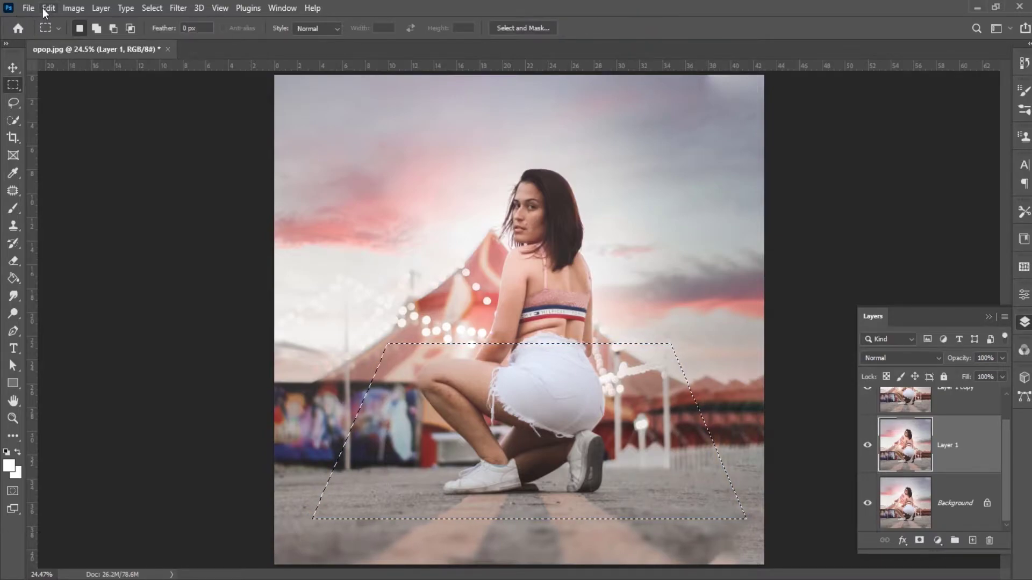
- Stroke the trapezoid selection 34 px white, centered, on a new layer above Background
left_click(954, 505)
left_click(972, 540)
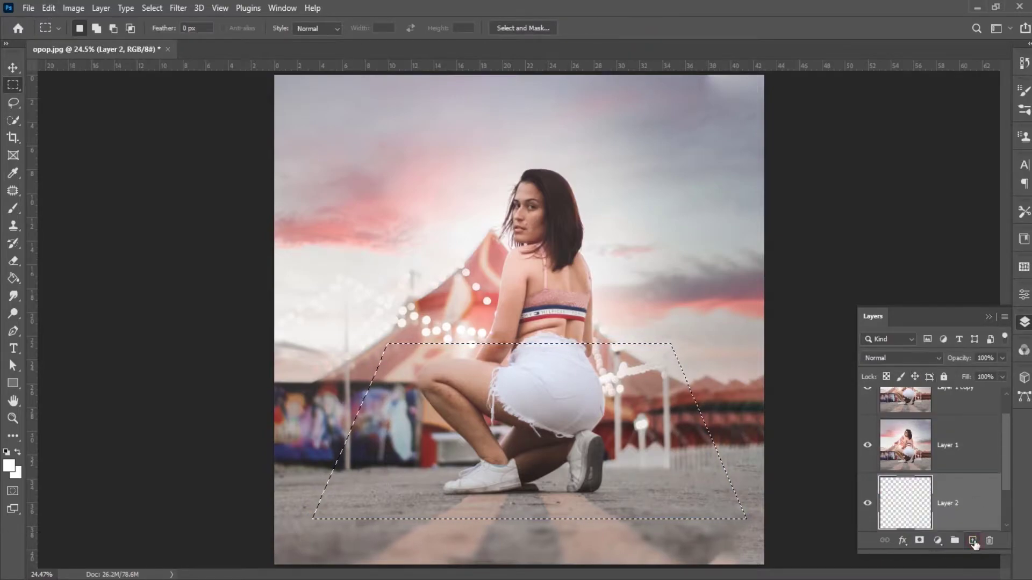
left_click(49, 8)
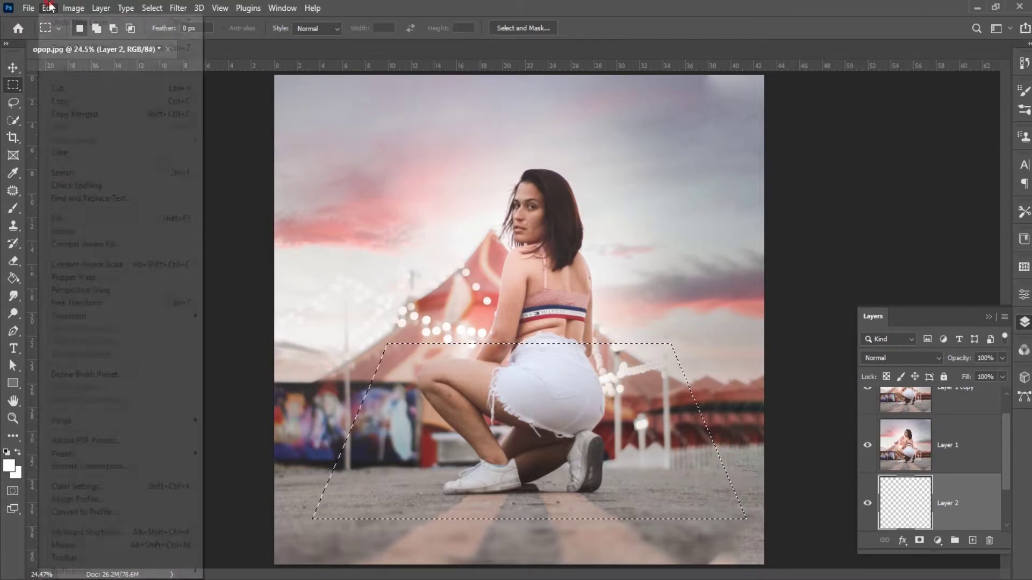
left_click(91, 232)
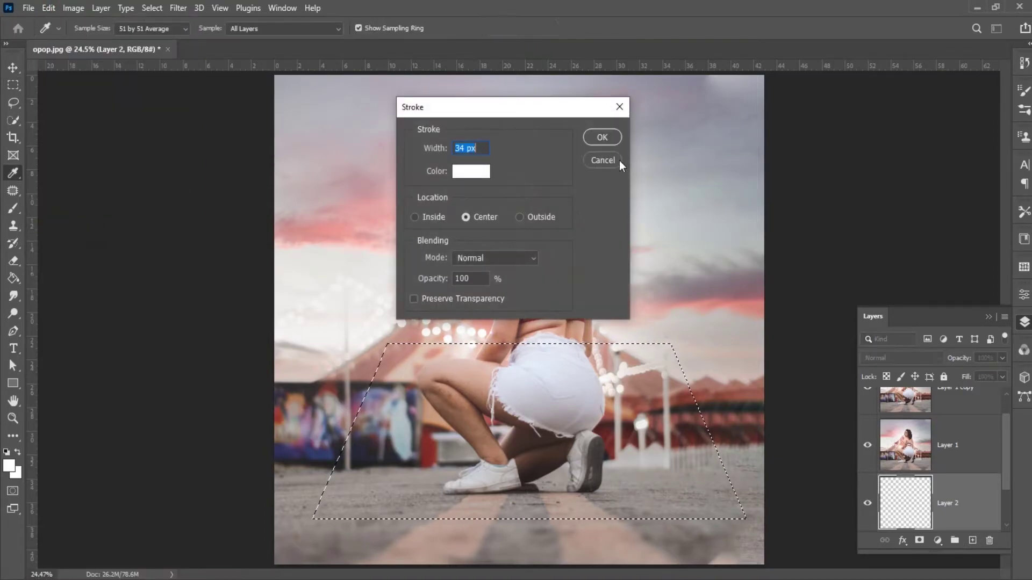
left_click(604, 136)
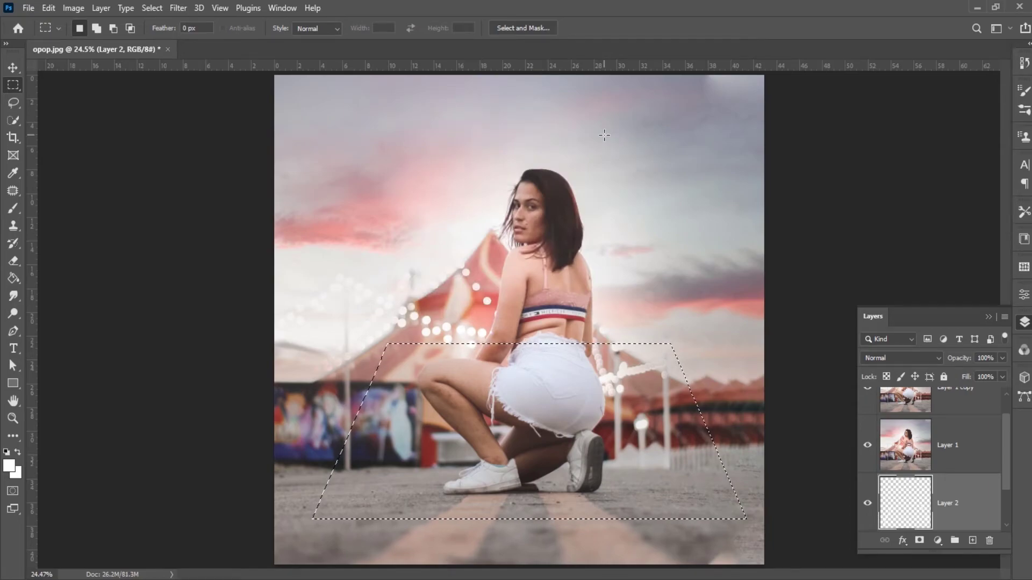
- Hide Layer 1 and Layer 1 copy to reveal the white outline
scroll(933, 456, "up", 1)
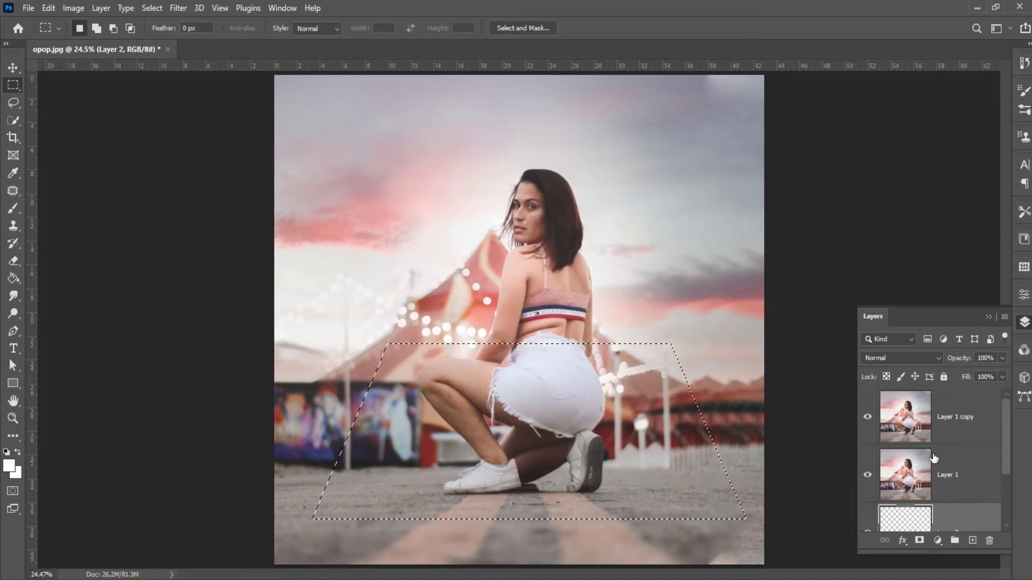
left_click(867, 475)
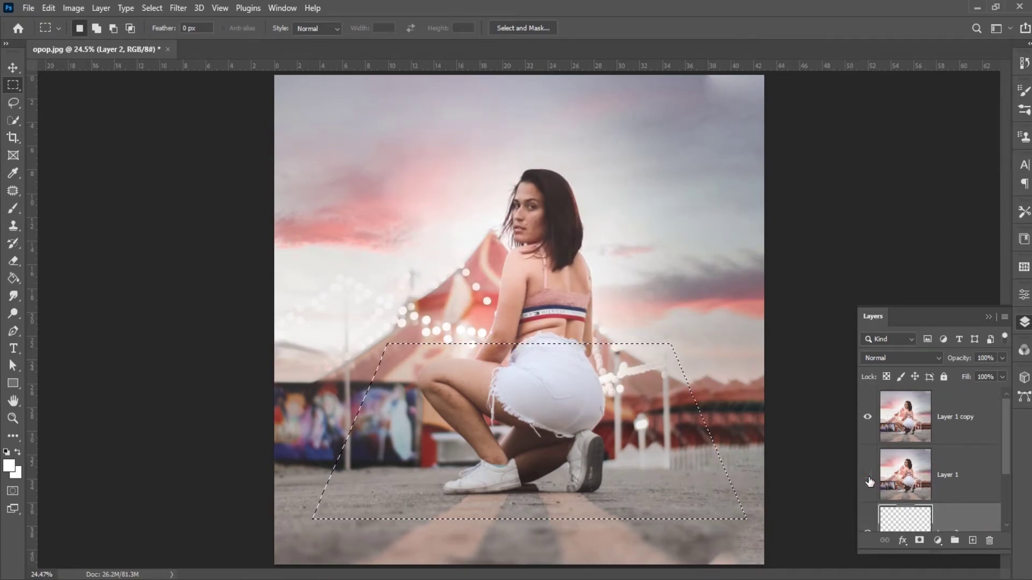
left_click(867, 422)
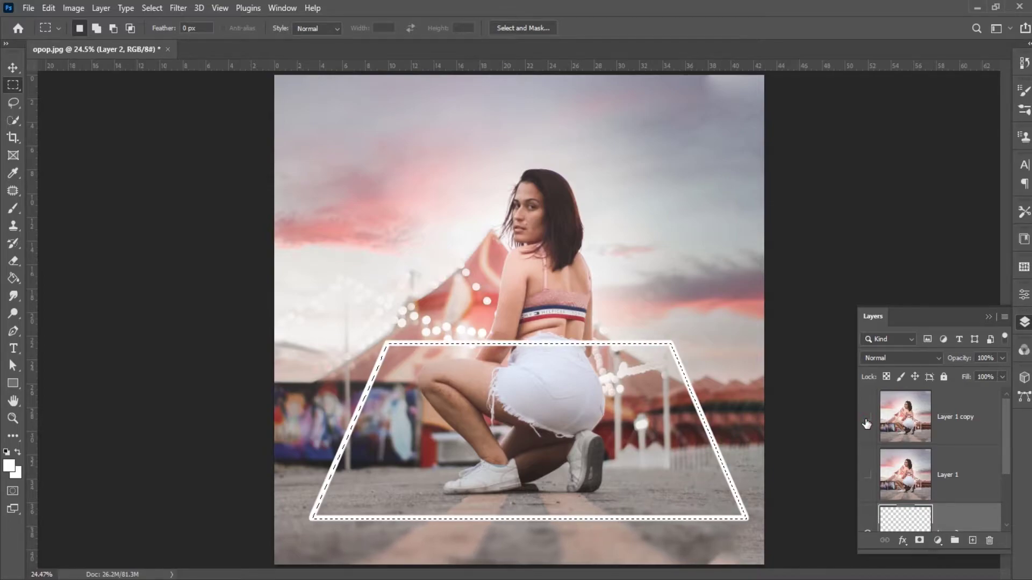
- Add a trapezoid-shaped layer mask to Layer 1
scroll(944, 477, "down", 1)
left_click(960, 431)
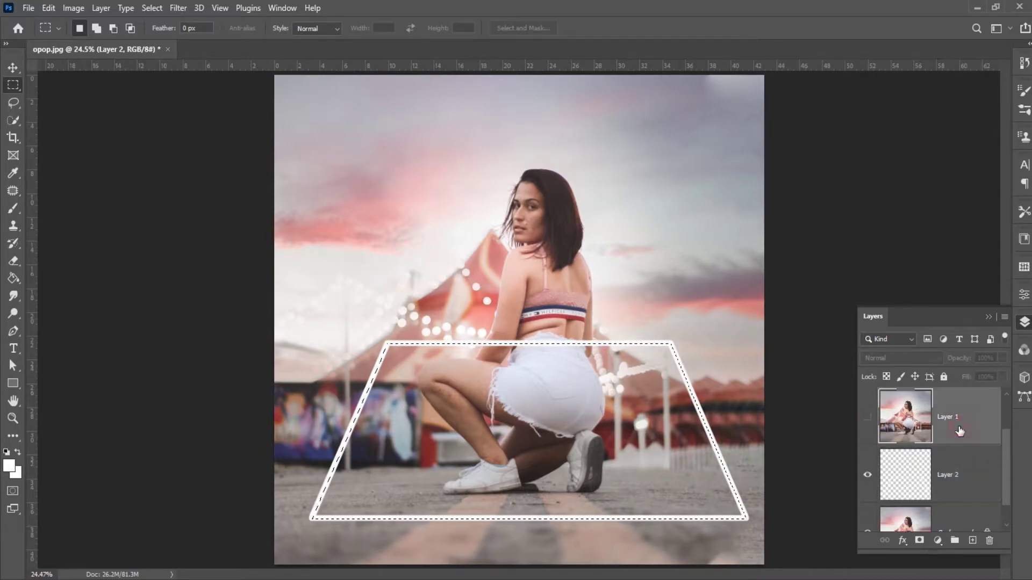
left_click(919, 541)
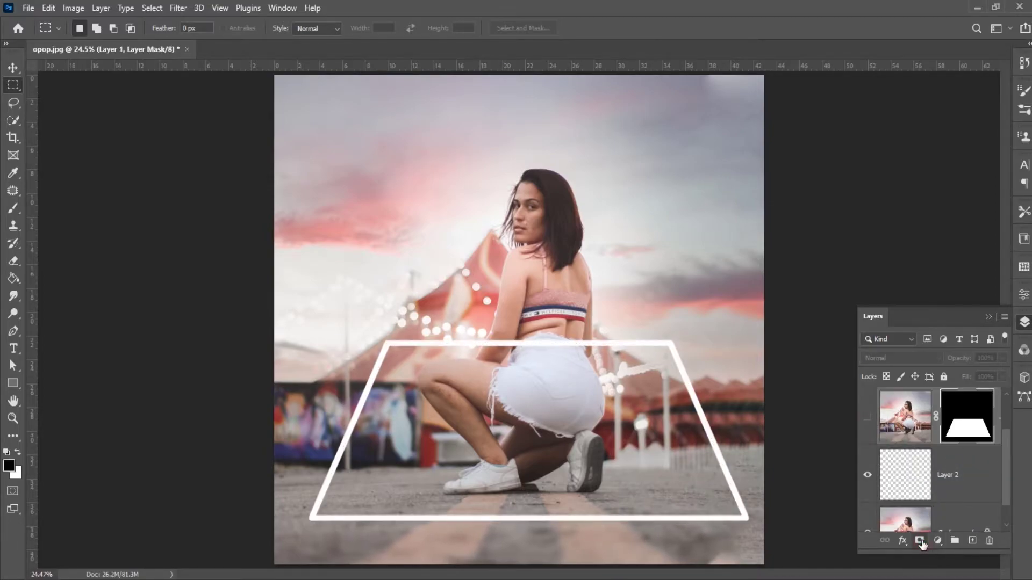
- Show Layer 1 and Layer 1 copy again, with Layer 1 copy active
left_click(904, 479)
left_click(867, 417)
scroll(876, 425, "up", 1)
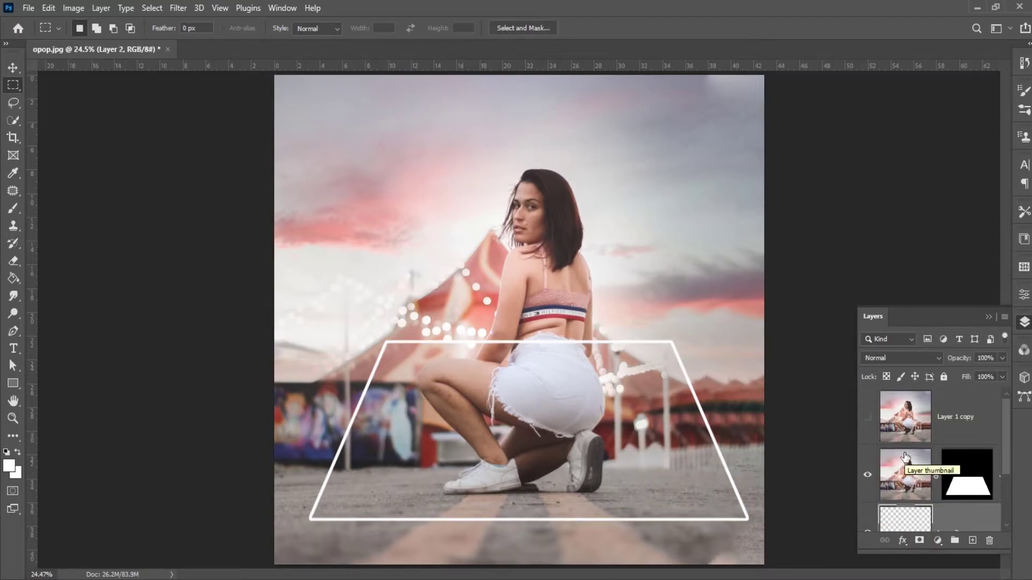
left_click(869, 418)
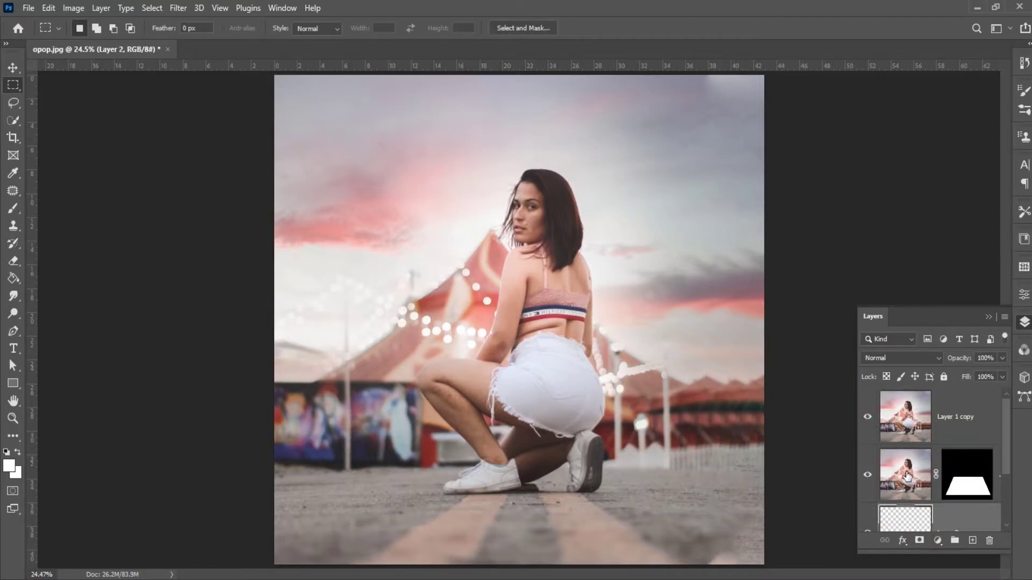
left_click(896, 430)
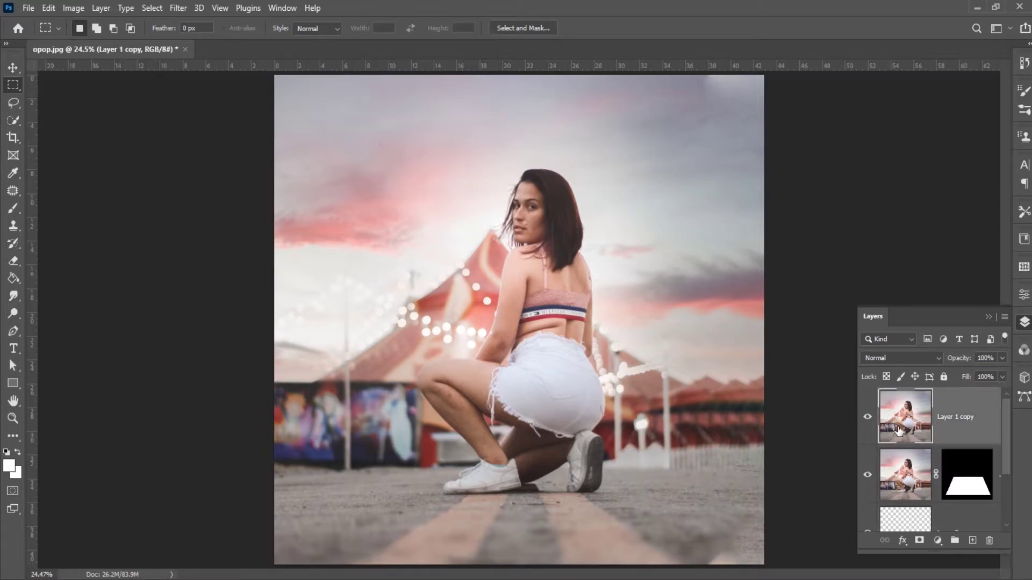
- Mask Layer 1 copy to the woman using Select Subject
left_click(152, 8)
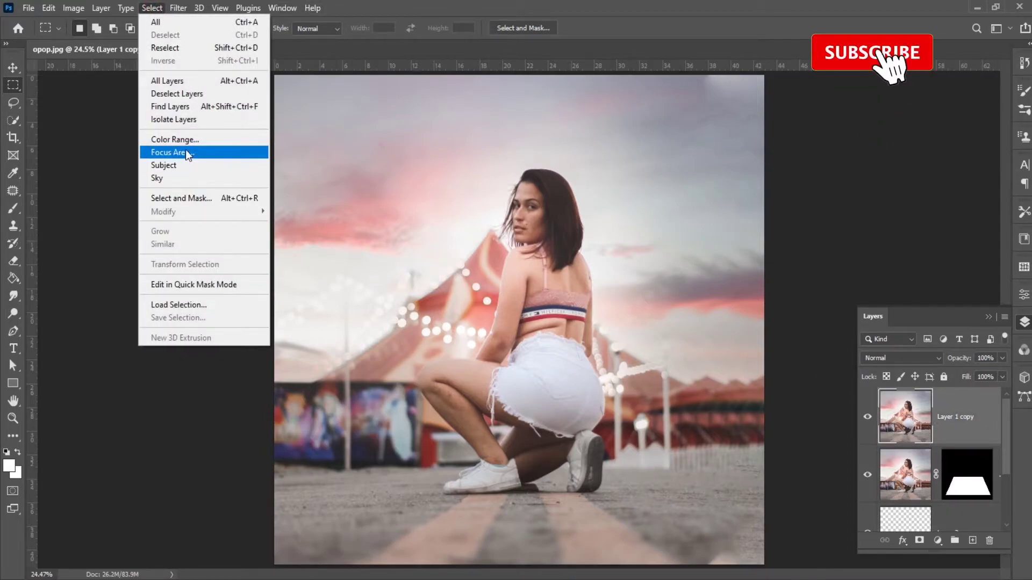
left_click(184, 164)
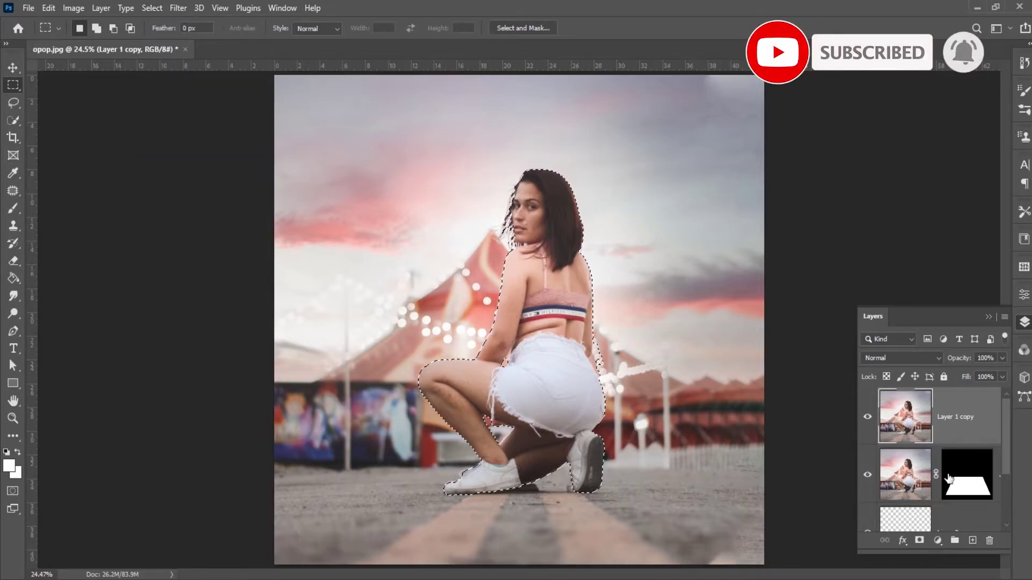
left_click(919, 540)
- Hide the Background photo and the white trapezoid outline layer
scroll(940, 475, "down", 2)
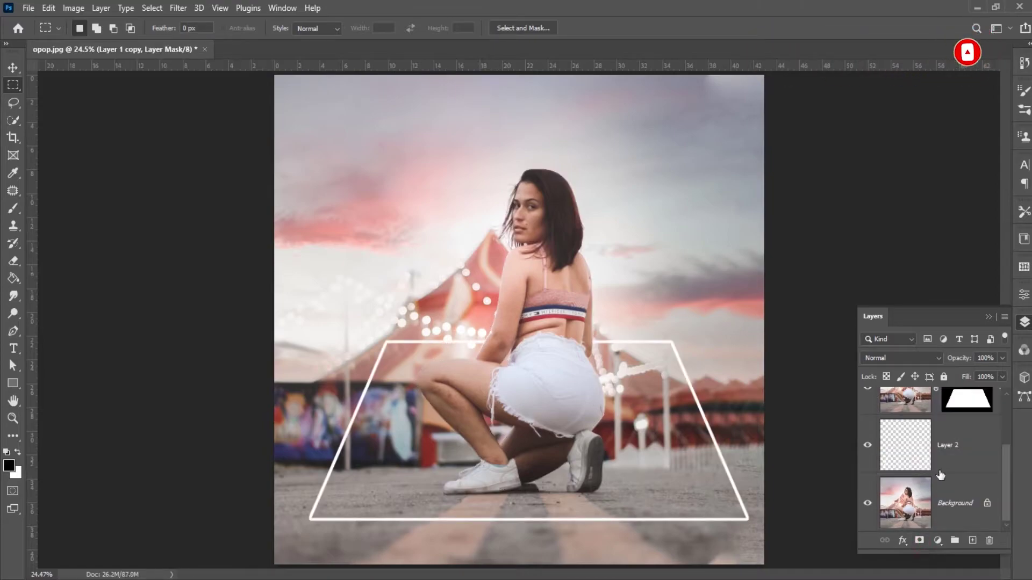
left_click(867, 503)
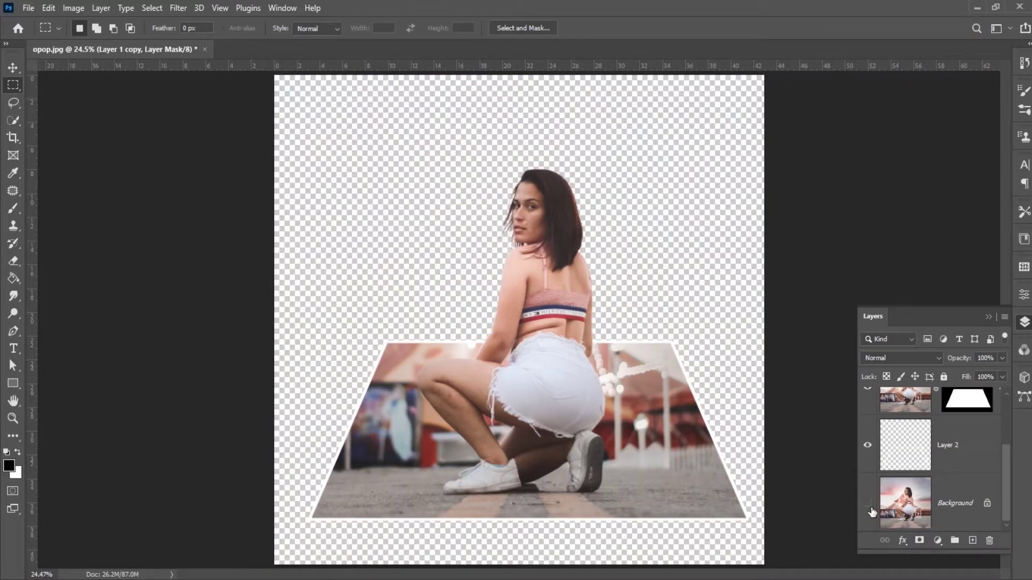
scroll(936, 451, "up", 2)
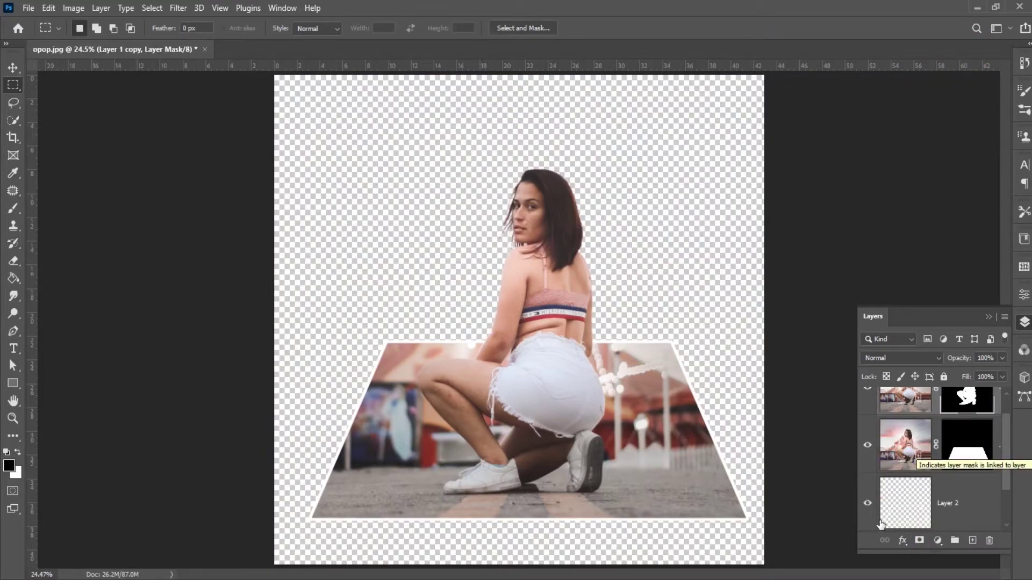
left_click(867, 504)
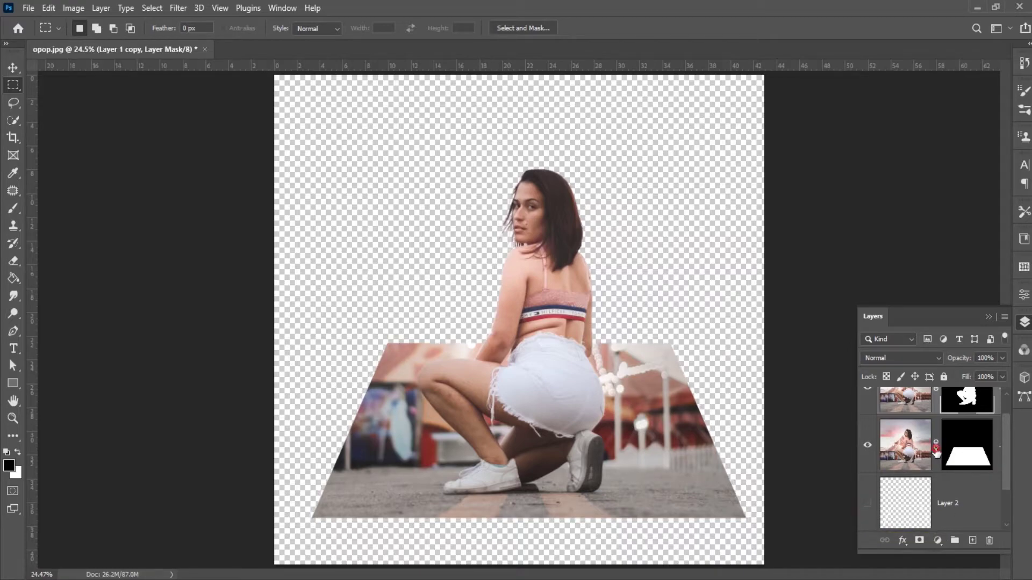
- Load Layer 1's trapezoid mask as a selection and put it into Warp transform
left_click(962, 461)
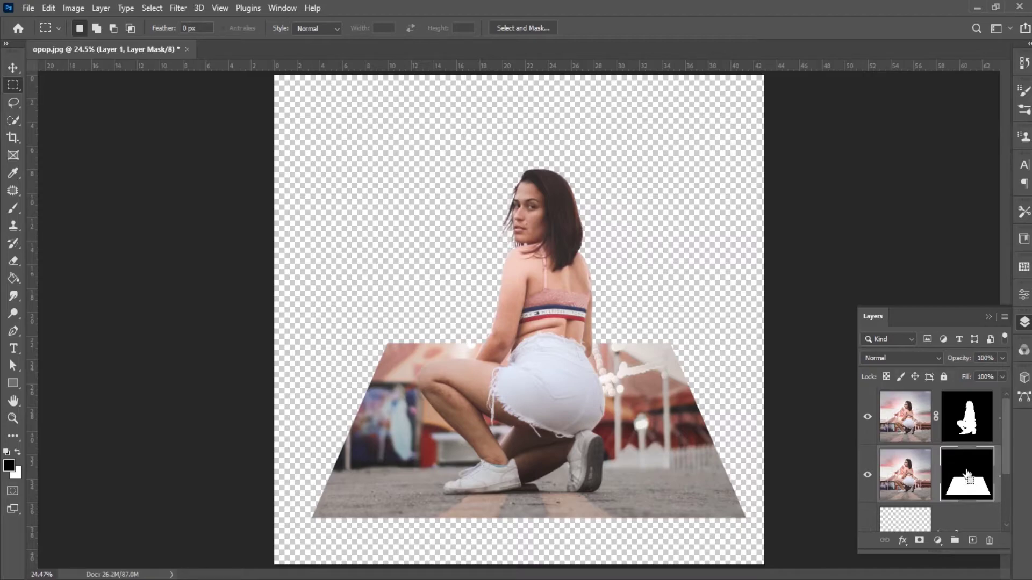
left_click(967, 479, "ctrl")
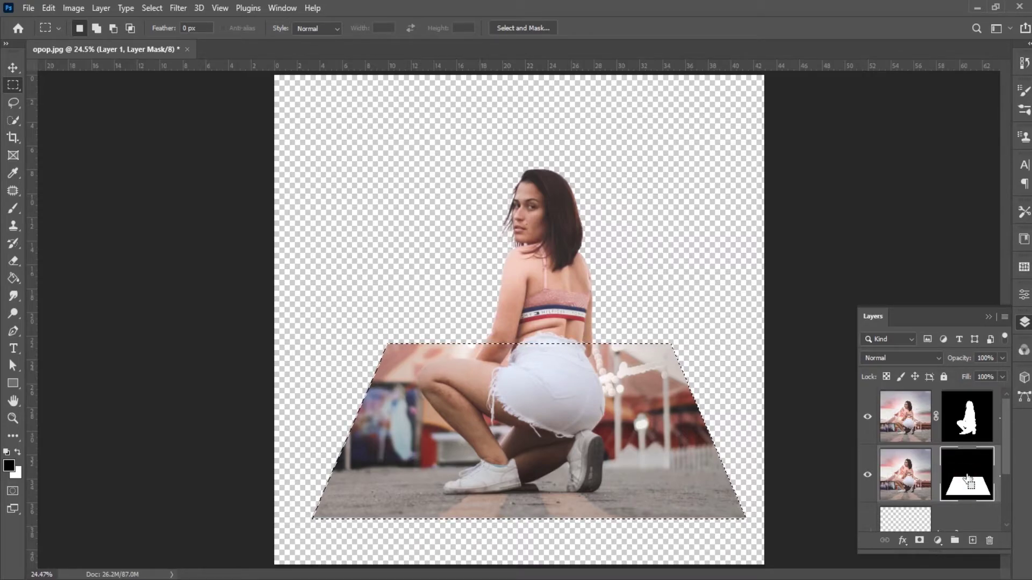
key("ctrl+t")
right_click(612, 463)
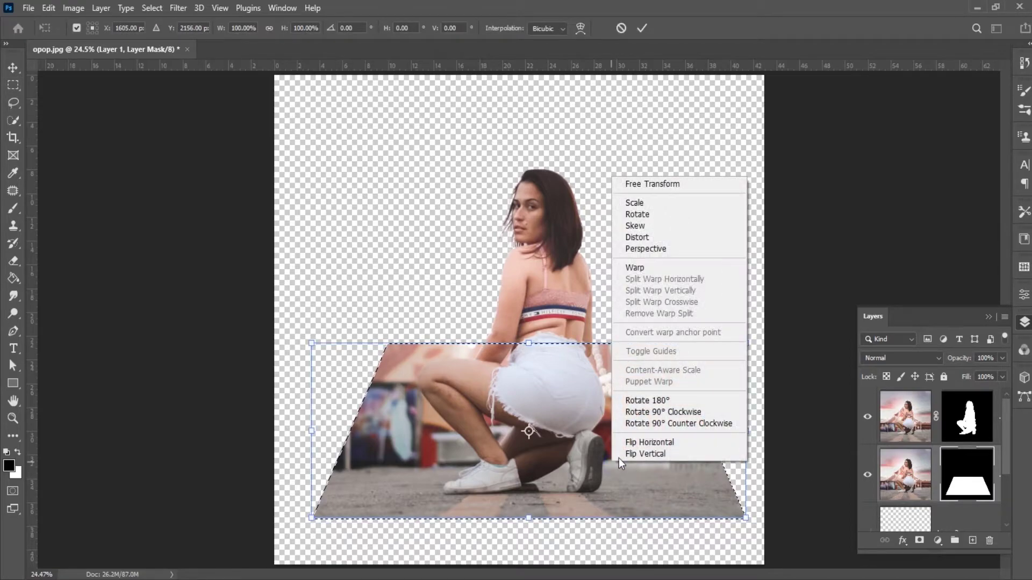
left_click(634, 265)
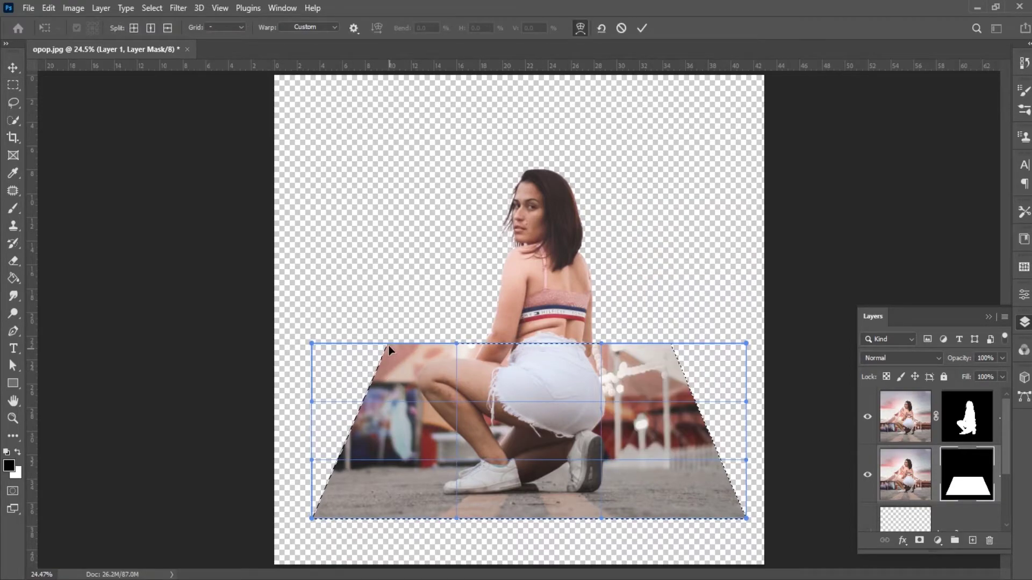
- Warp the frame, bending the top edge upward and lifting both bottom corners
left_click_drag(388, 344, 386, 325)
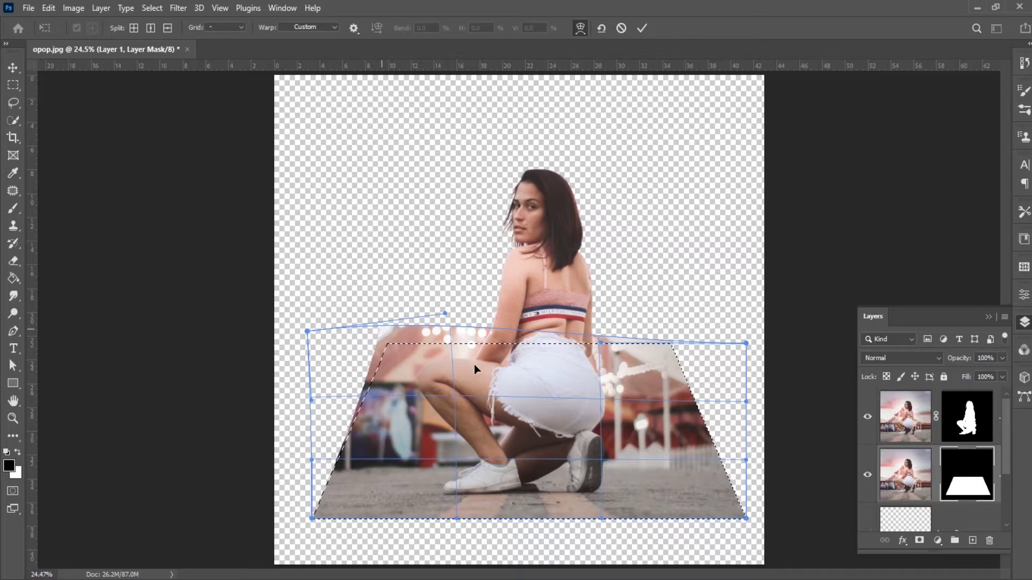
left_click_drag(670, 342, 675, 330)
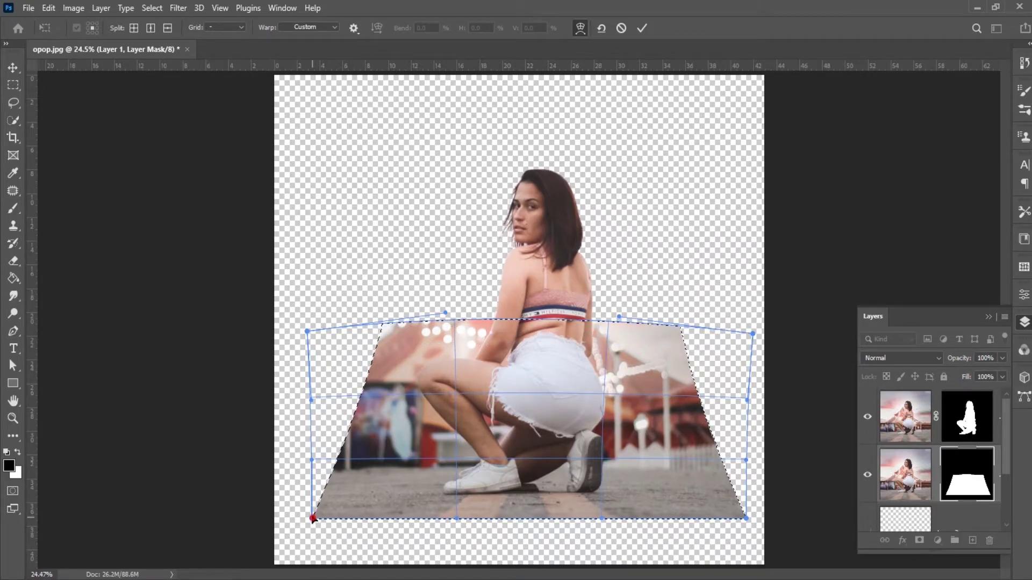
left_click_drag(314, 519, 304, 479)
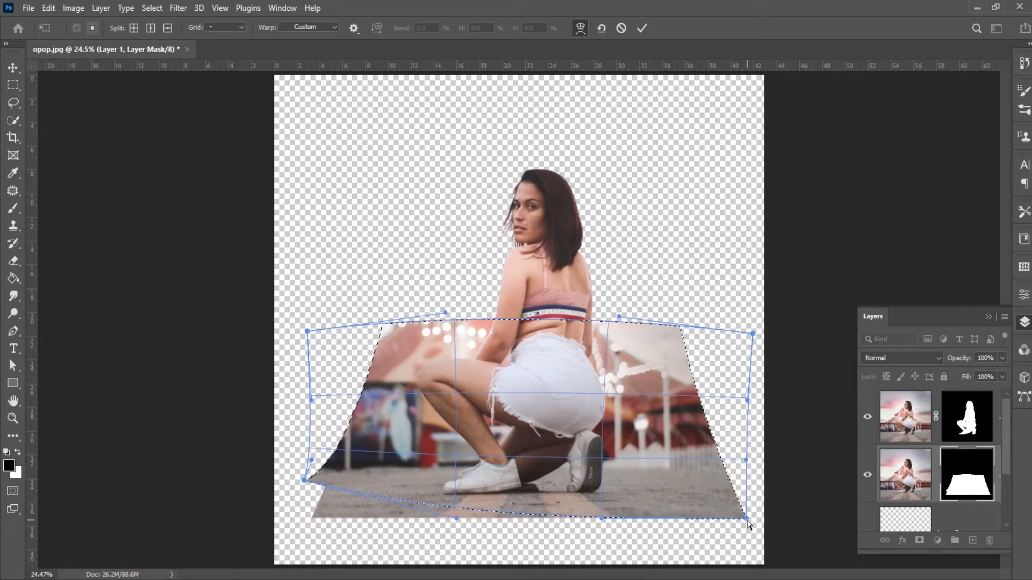
left_click_drag(747, 519, 744, 479)
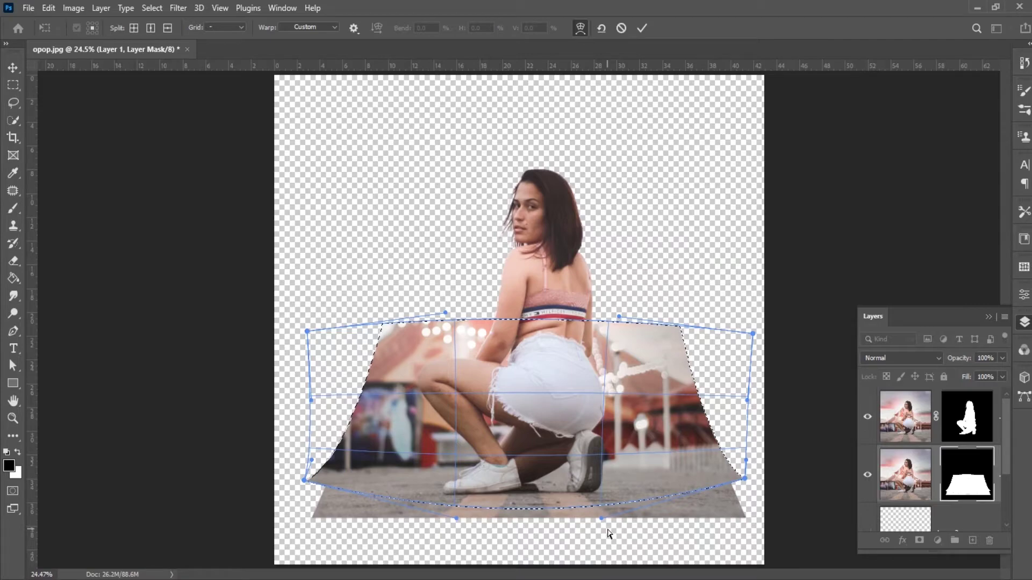
key("Return")
- Switch to the Rectangular Marquee and invert the warped selection
key("m")
key("ctrl+shift+i")
scroll(932, 501, "down", 1)
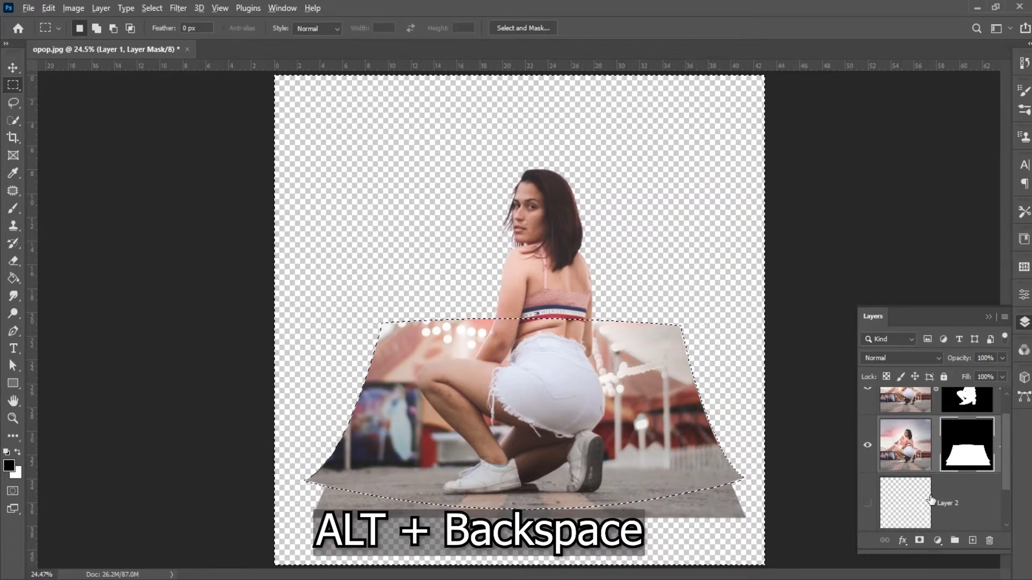
- Hide the strip outside the curved edge, then stroke the selection white on a new layer
key("alt+BackSpace")
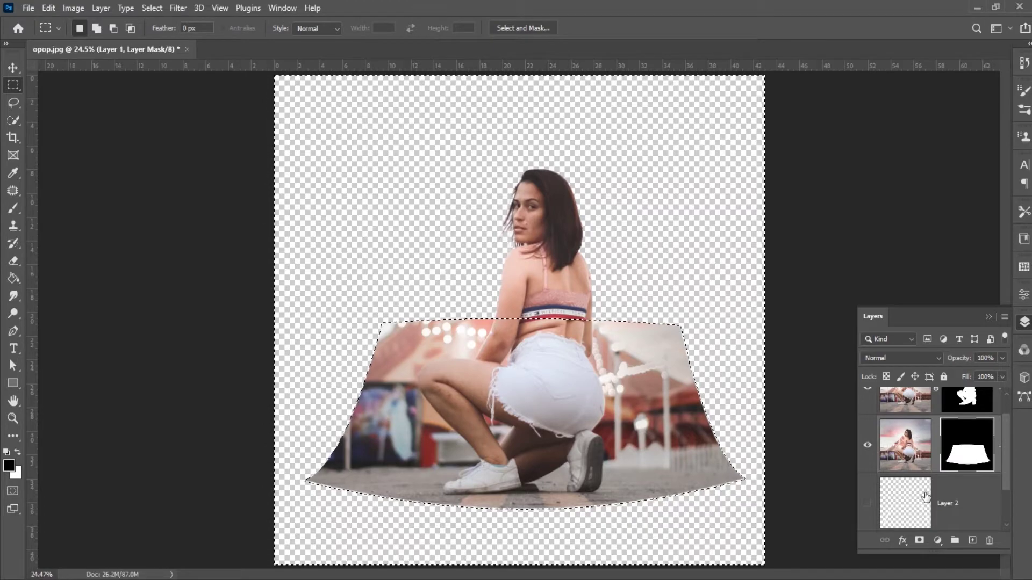
scroll(960, 530, "up", 1)
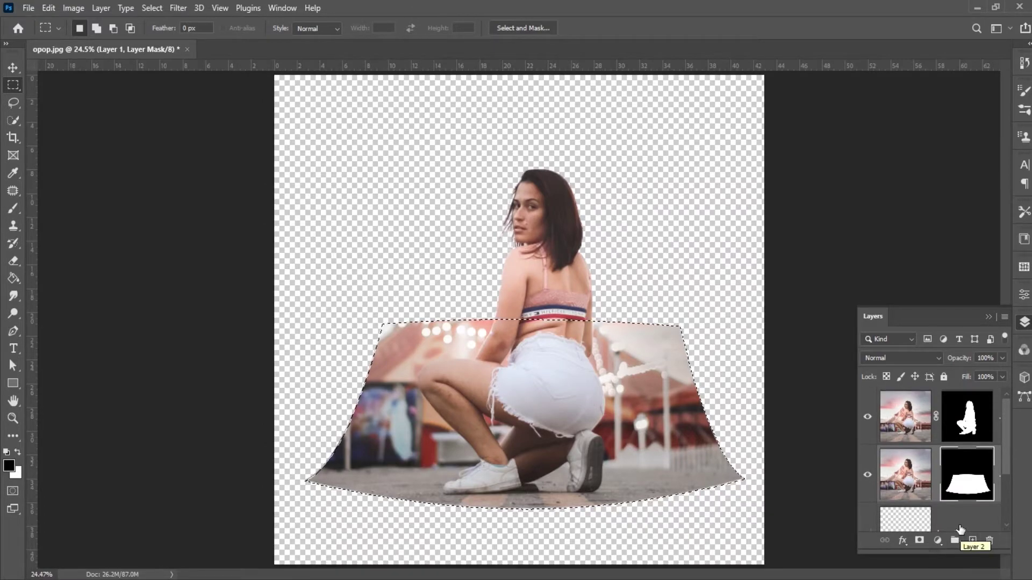
left_click(960, 530)
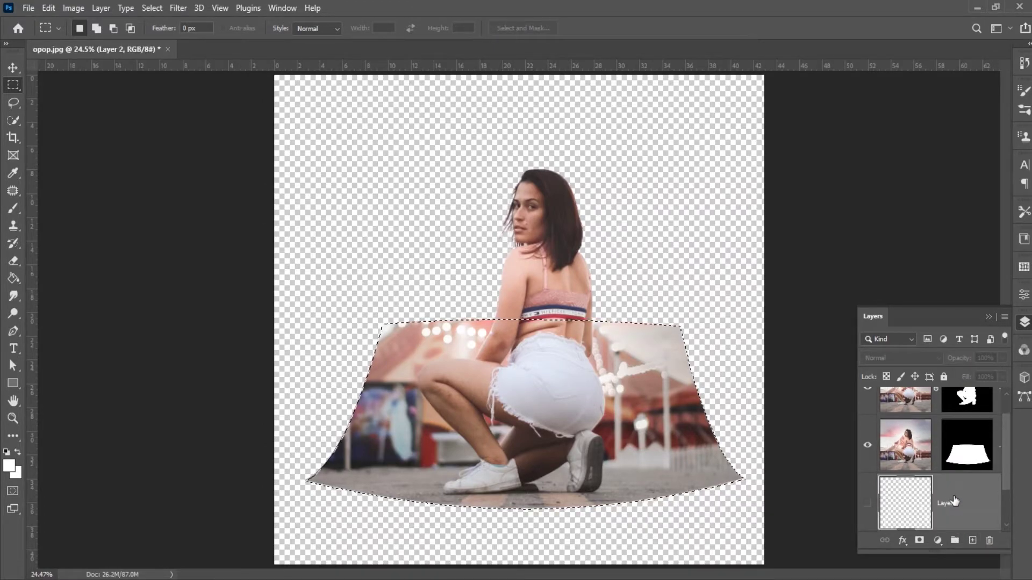
left_click(973, 541)
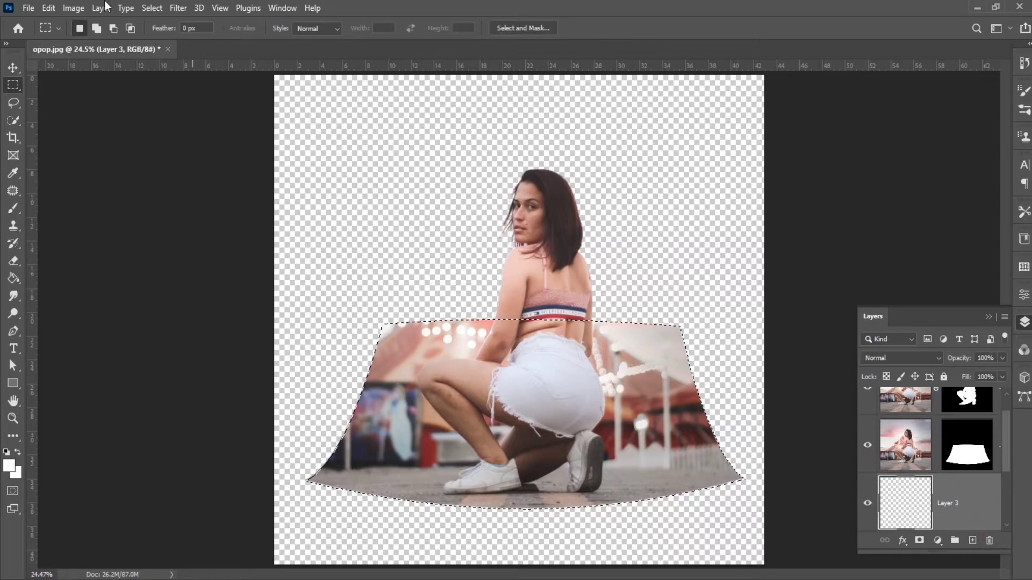
left_click(48, 8)
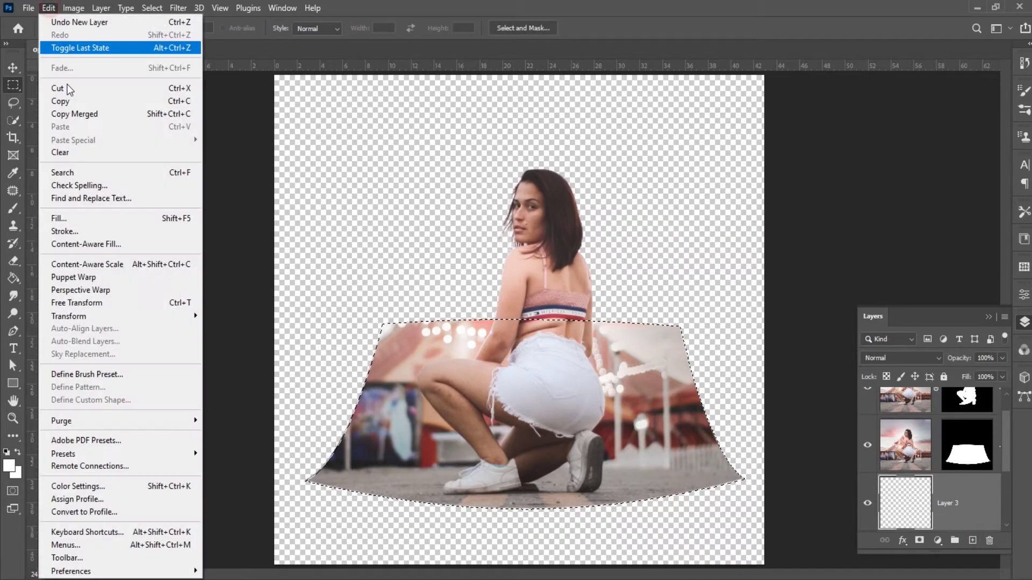
left_click(94, 230)
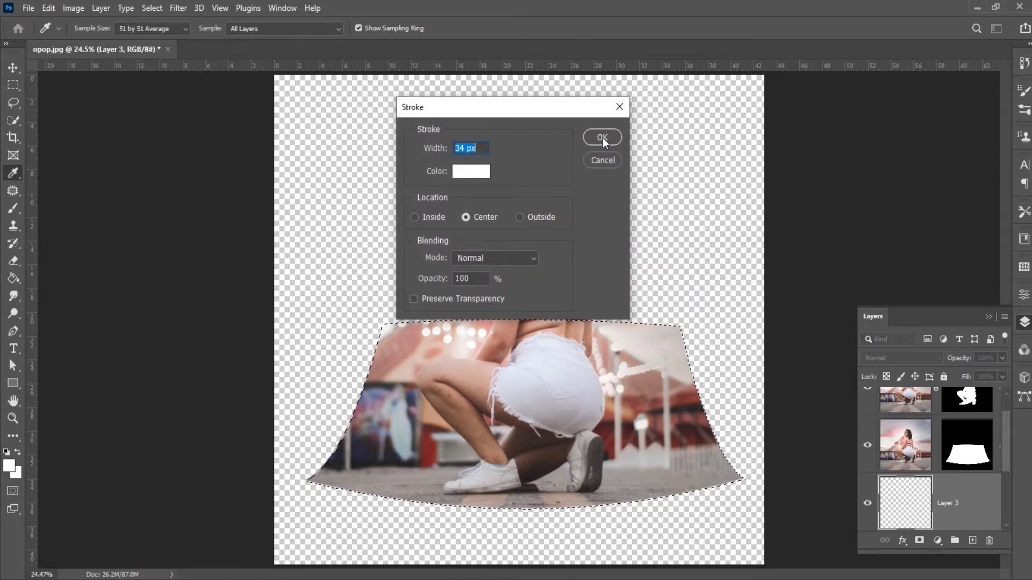
left_click(601, 138)
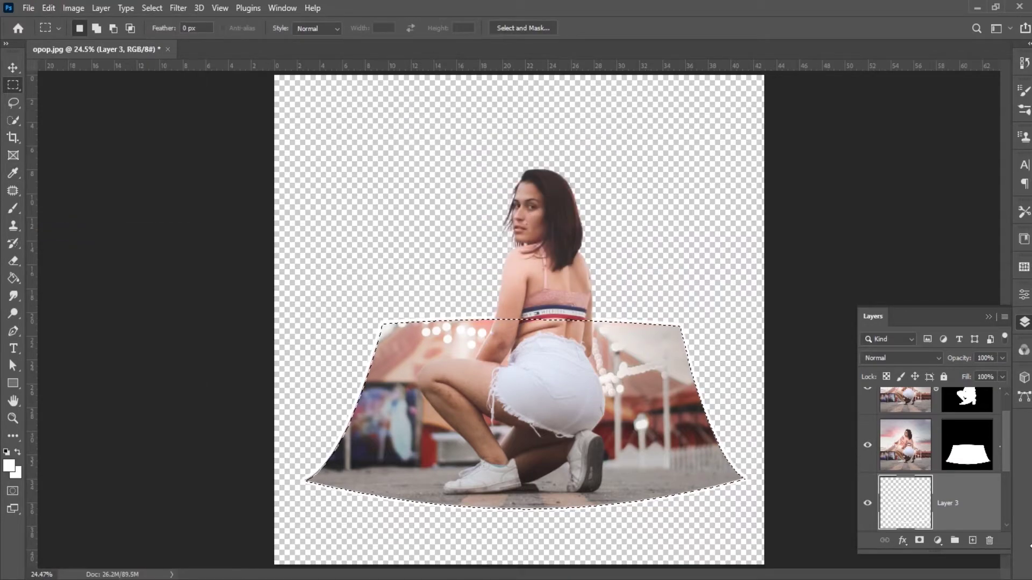
- Re-stroke the curved frame with a 65 px white border and deselect
left_click(49, 7)
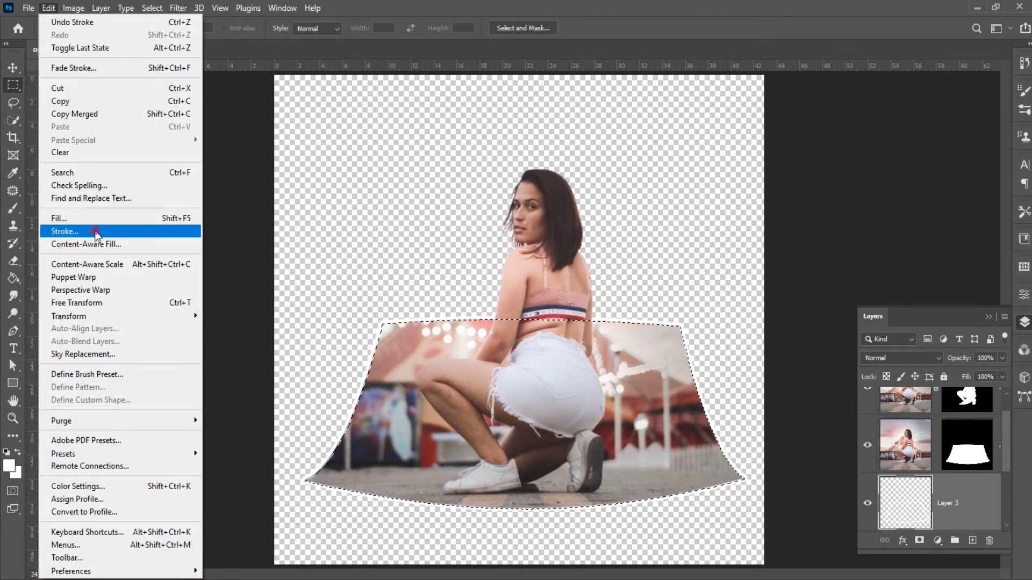
left_click(96, 231)
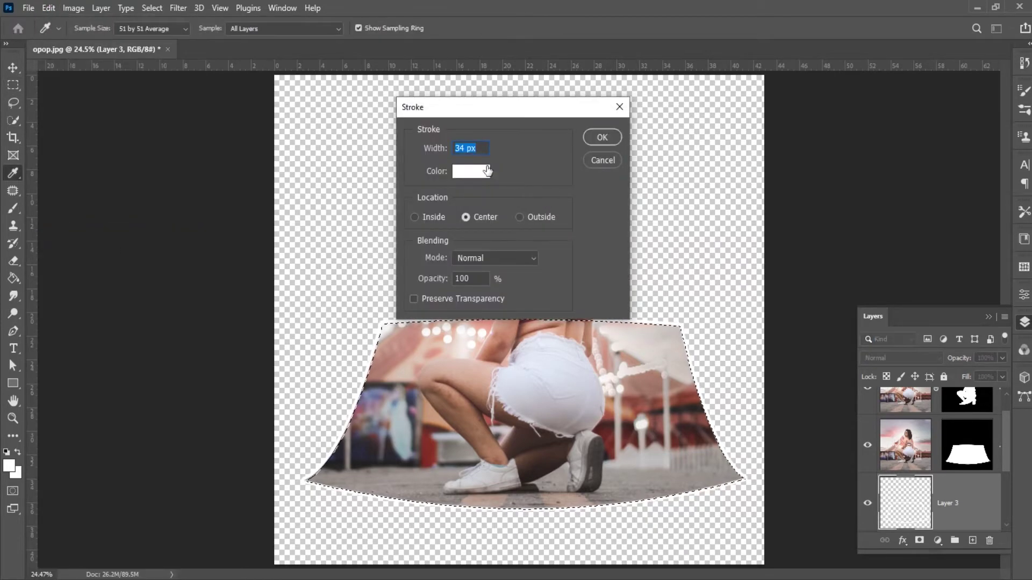
left_click(598, 139)
key("ctrl+d")
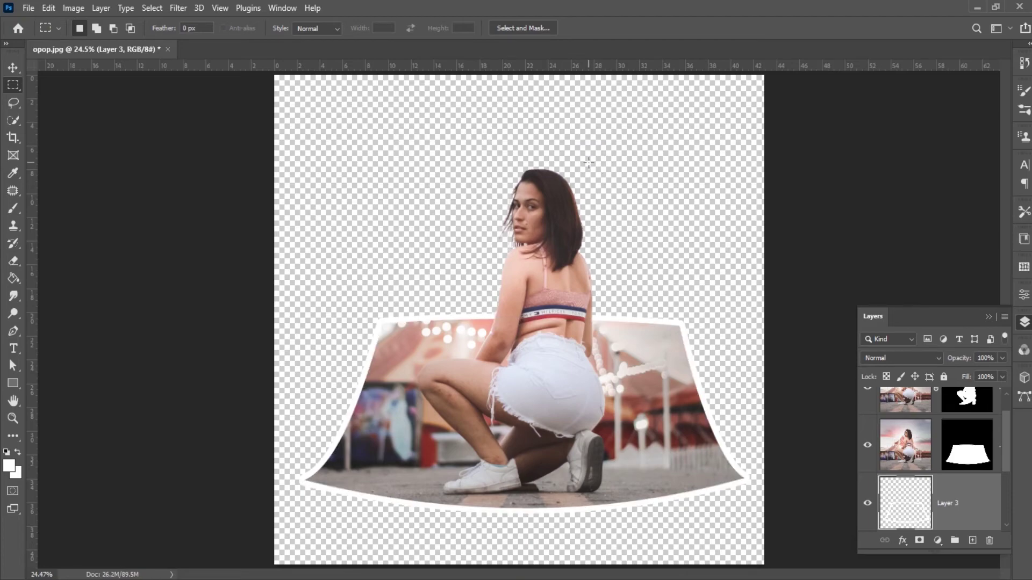
scroll(901, 457, "up", 1)
- Add a Gradient fill layer above Layer 2 for the backdrop
scroll(901, 453, "down", 3)
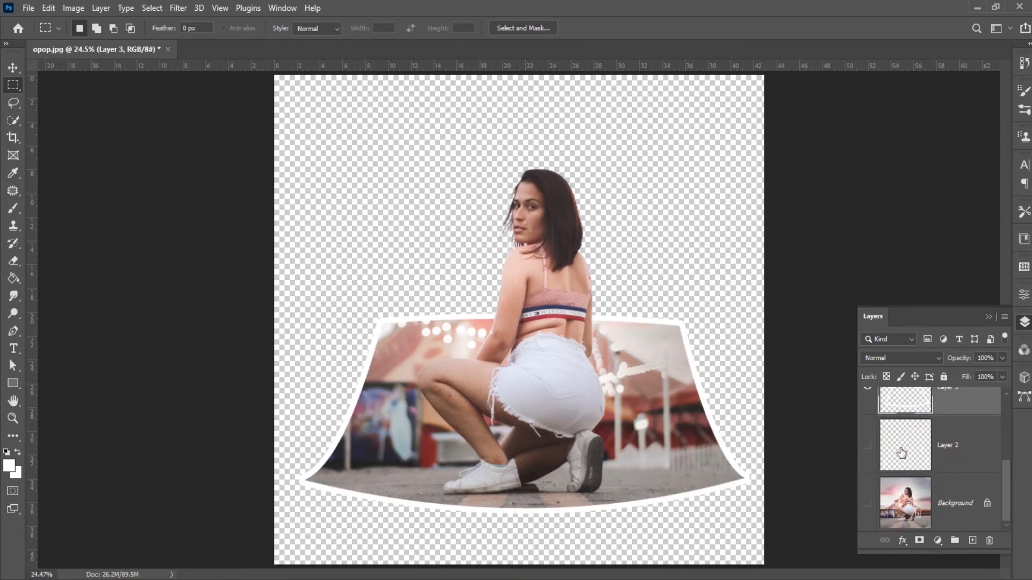
left_click(954, 463)
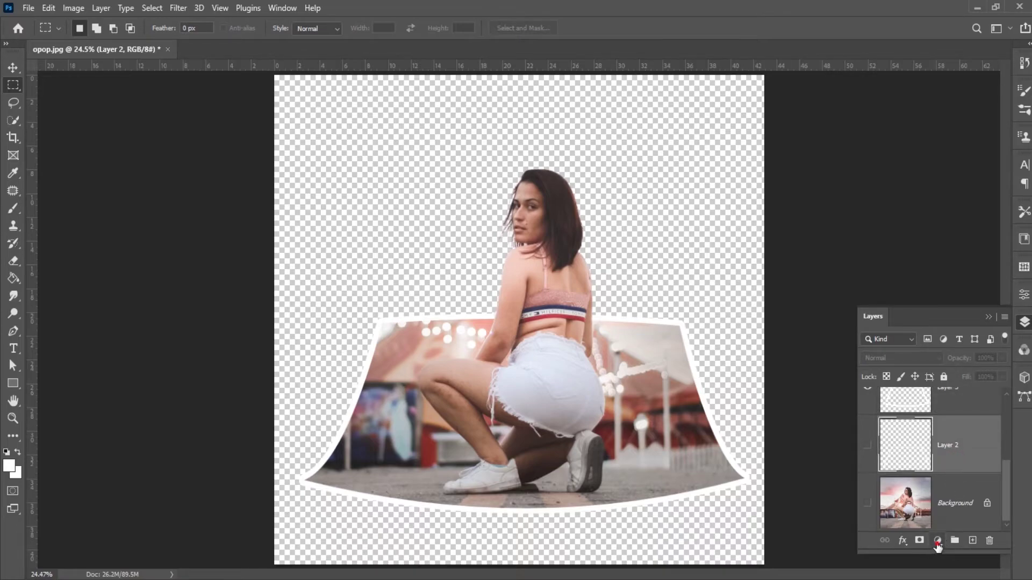
left_click(936, 543)
left_click(946, 318)
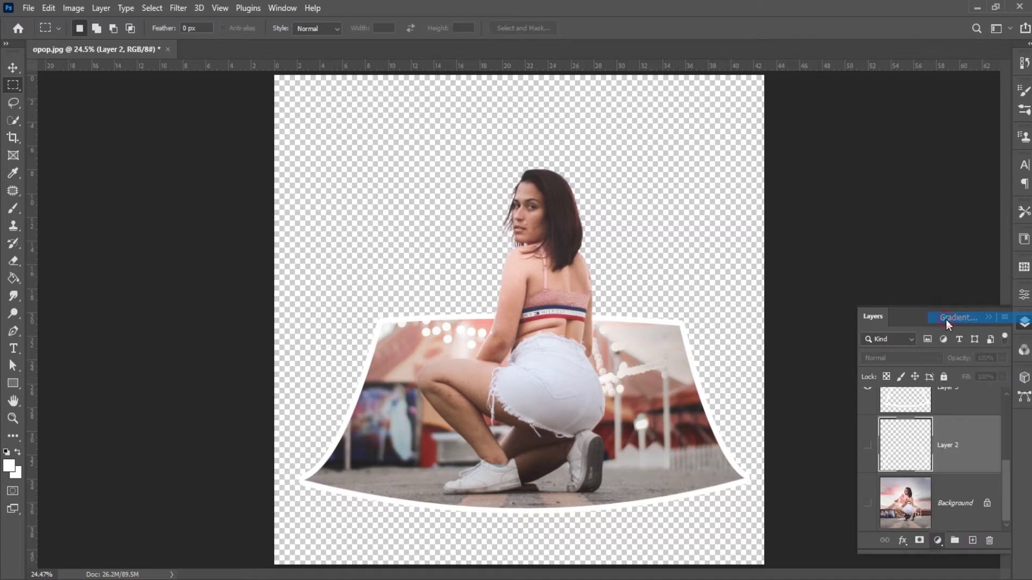
left_click(701, 165)
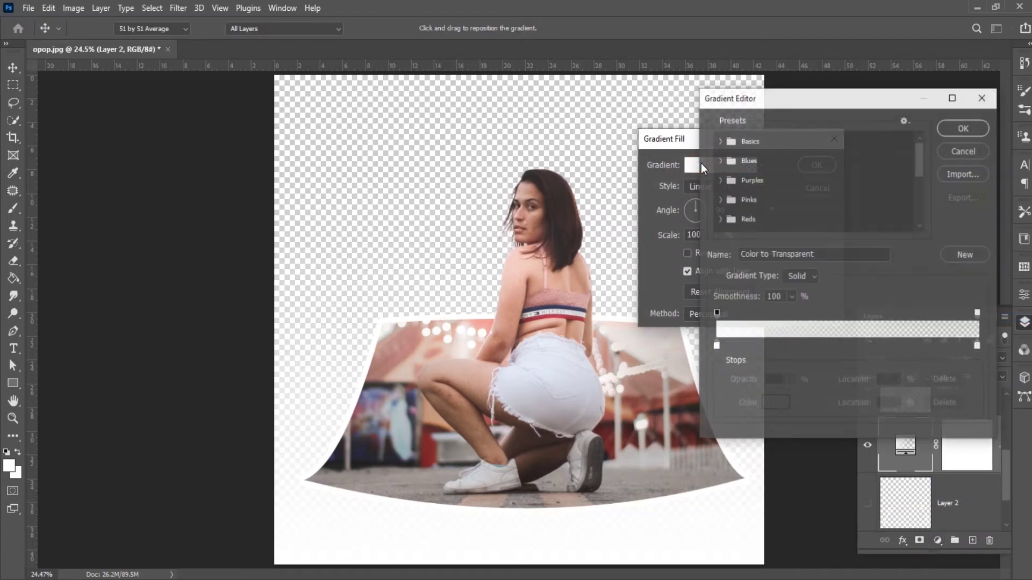
- Set the gradient colour stops to light gray f4f4f4 and darker gray dbdbdb
left_click(715, 346)
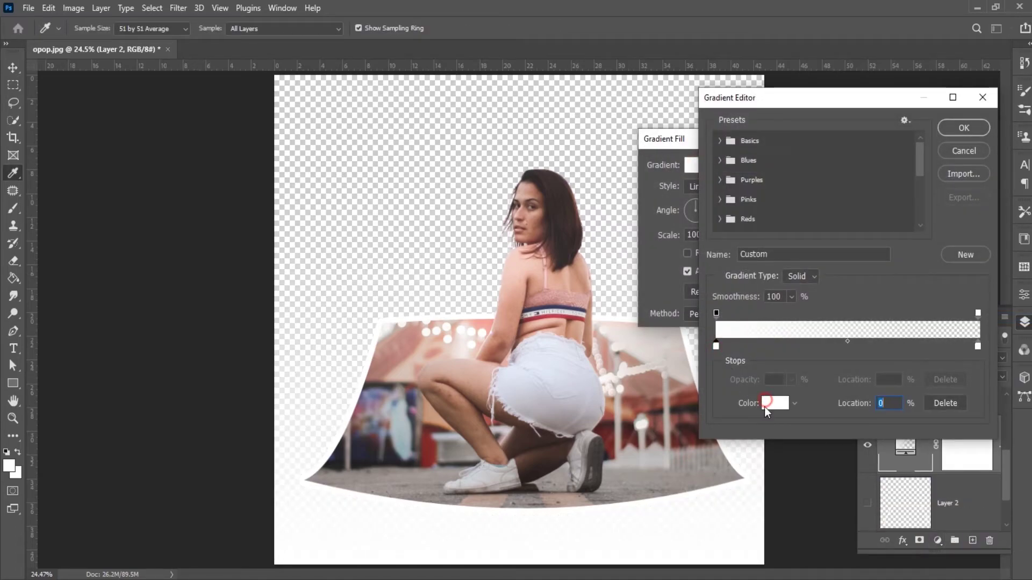
left_click(764, 406)
left_click_drag(650, 144, 648, 148)
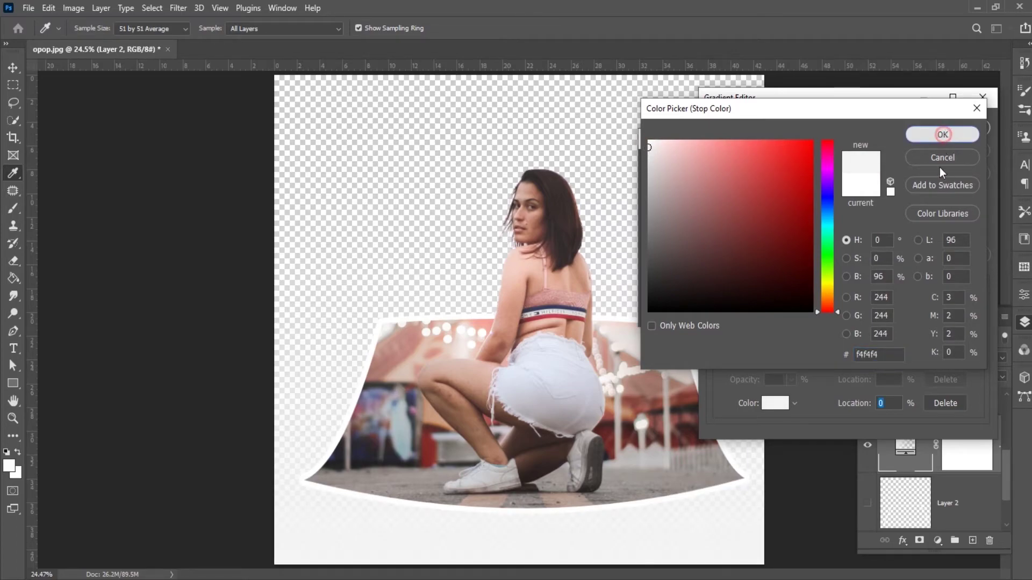
key("Return")
left_click(978, 347)
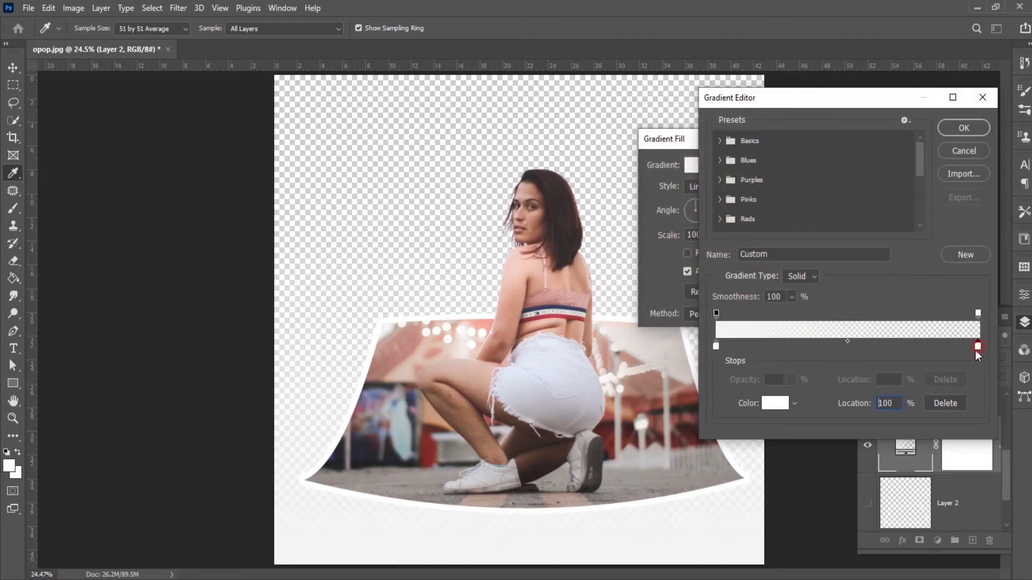
left_click(772, 402)
left_click(648, 167)
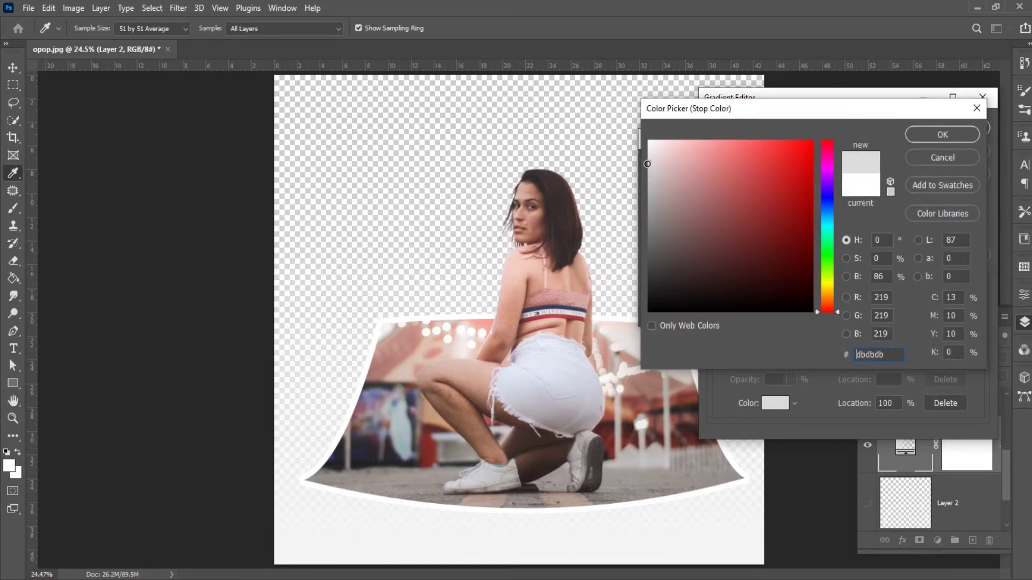
left_click(935, 134)
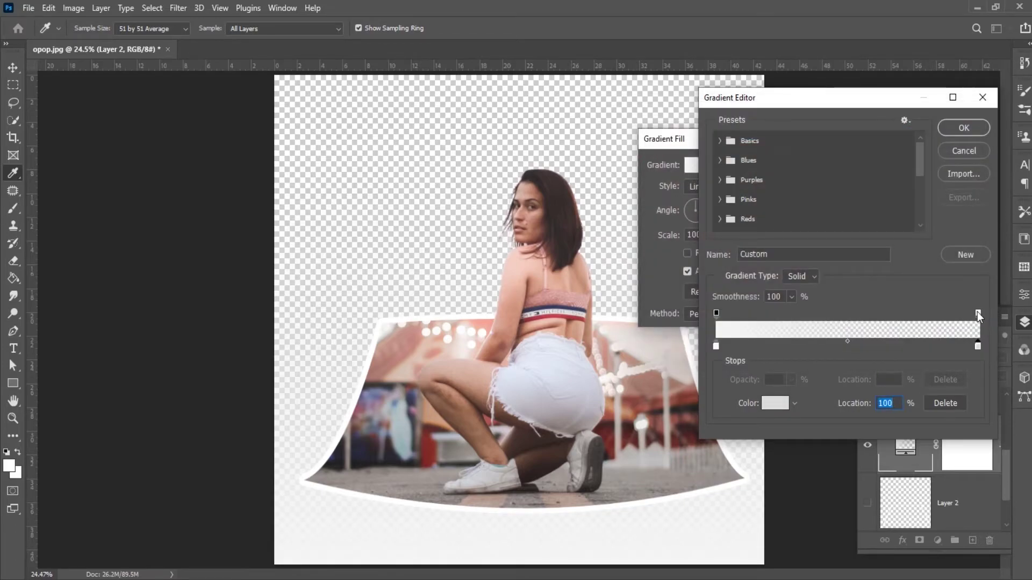
- Make the right opacity stop fully opaque and confirm the gradient fill at 90°
left_click(978, 314)
left_click(792, 379)
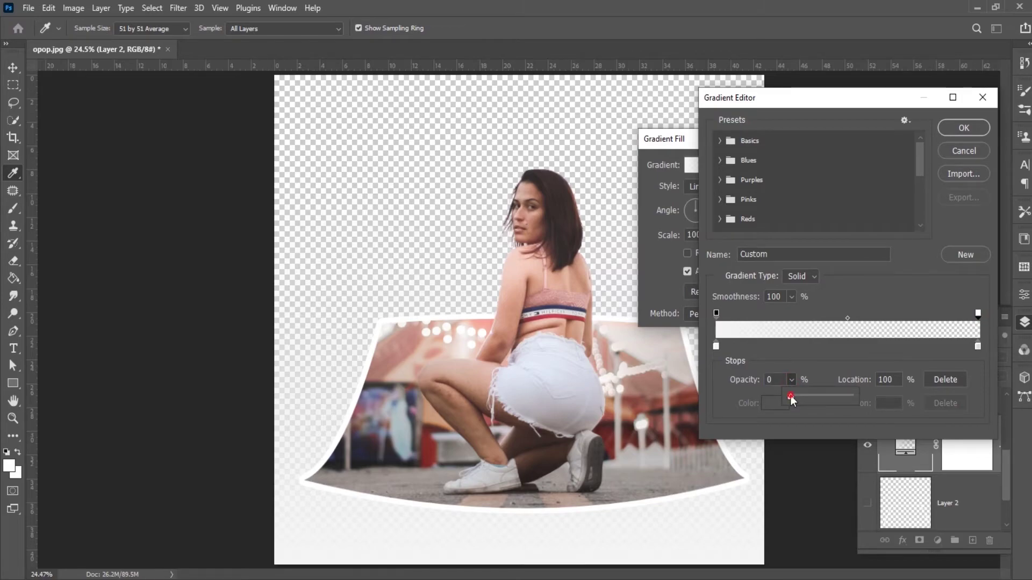
left_click_drag(790, 395, 883, 394)
left_click(871, 354)
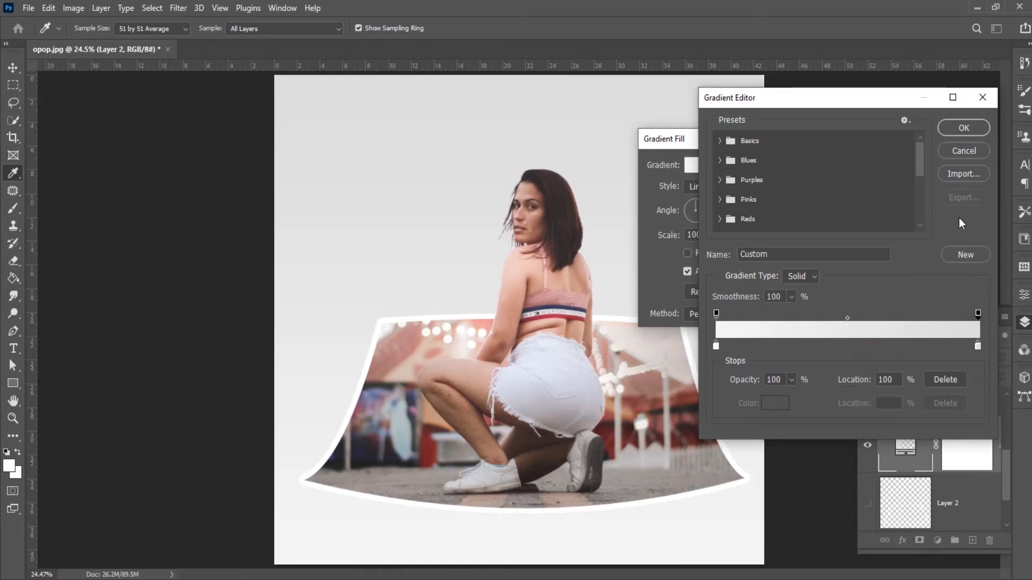
left_click(969, 127)
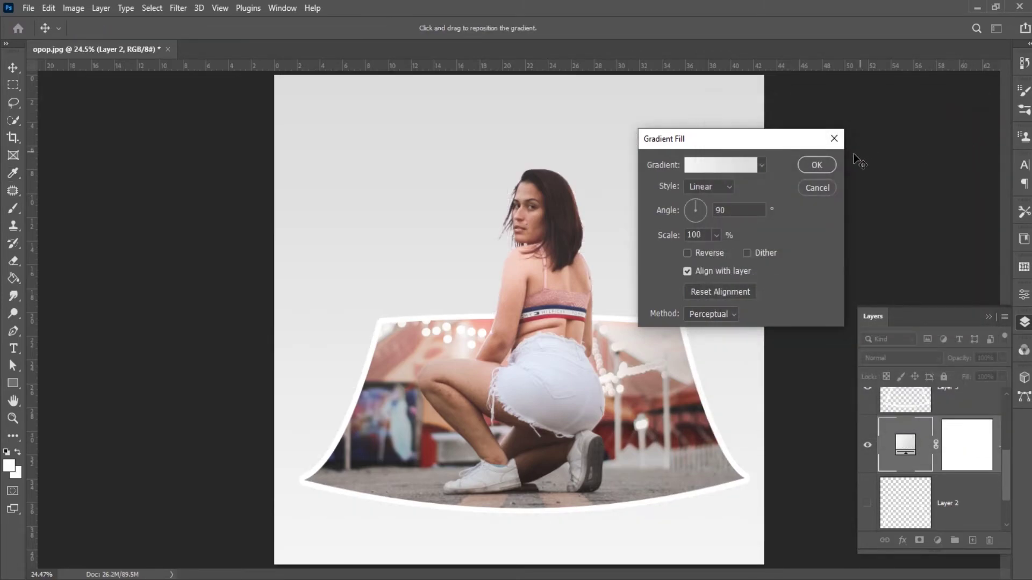
left_click(830, 164)
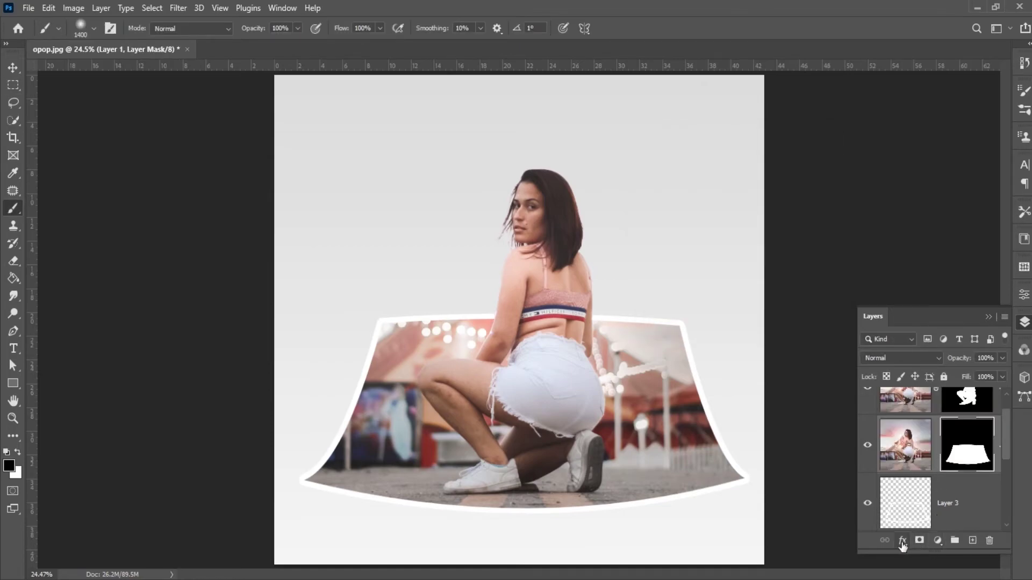
- Add a drop shadow (angle 90, distance 9, spread 31, size 161, opacity 58), then raise Layer 3 above
left_click(903, 541)
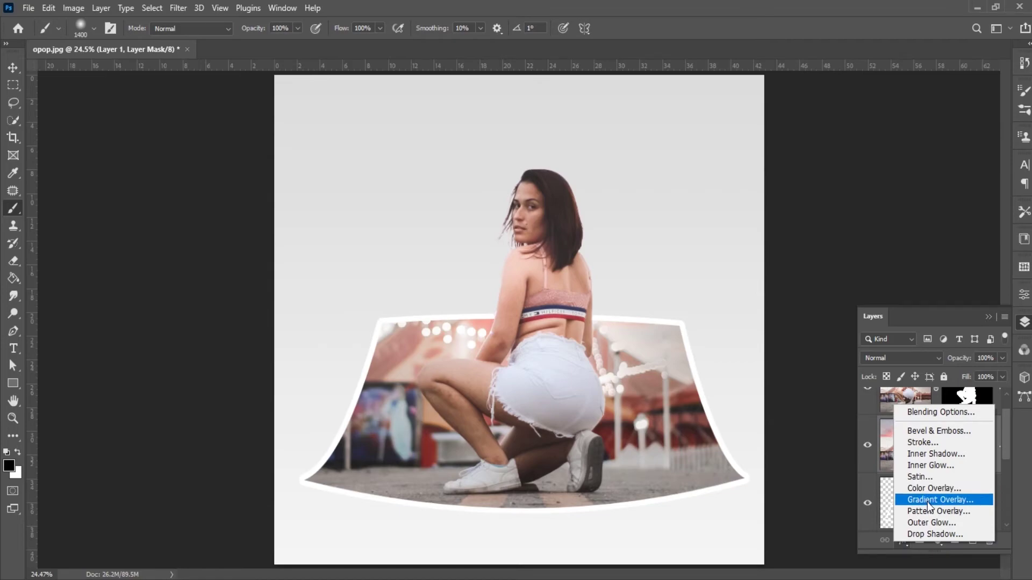
left_click(934, 535)
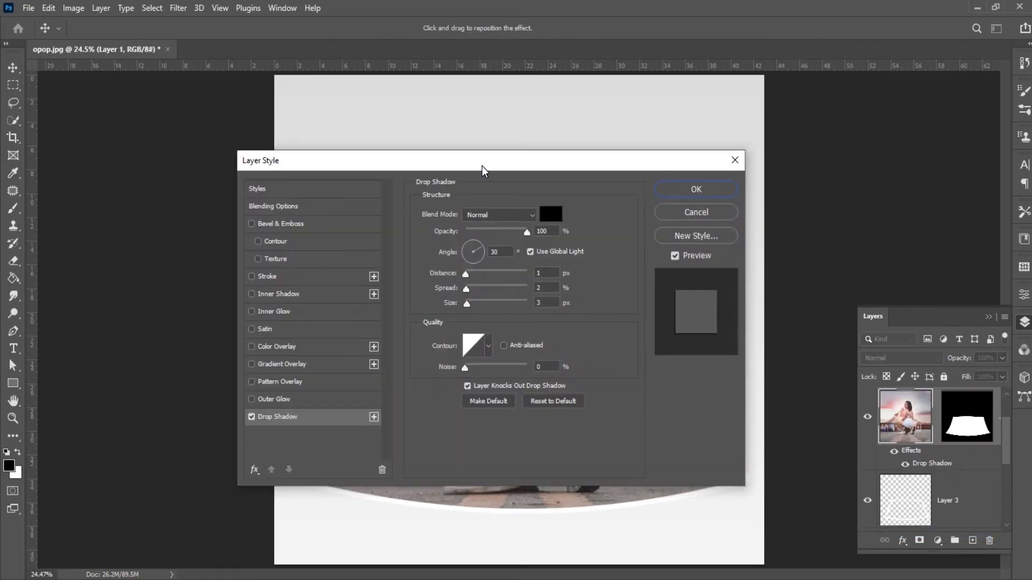
left_click_drag(508, 167, 524, 64)
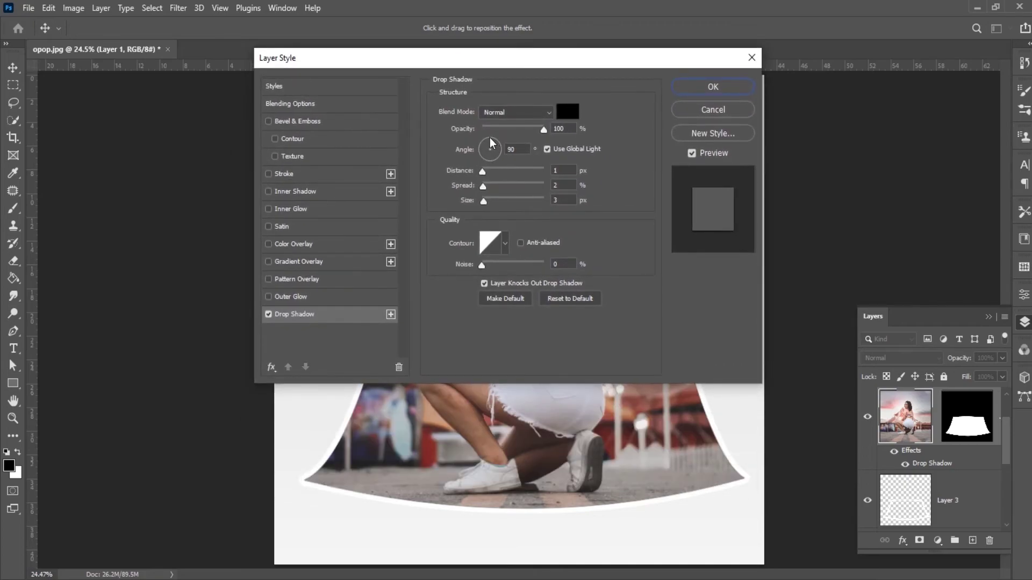
mouse_move(489, 140)
left_mouse_down()
mouse_move(482, 146)
mouse_move(499, 171)
mouse_move(519, 183)
left_mouse_up()
left_click(487, 186)
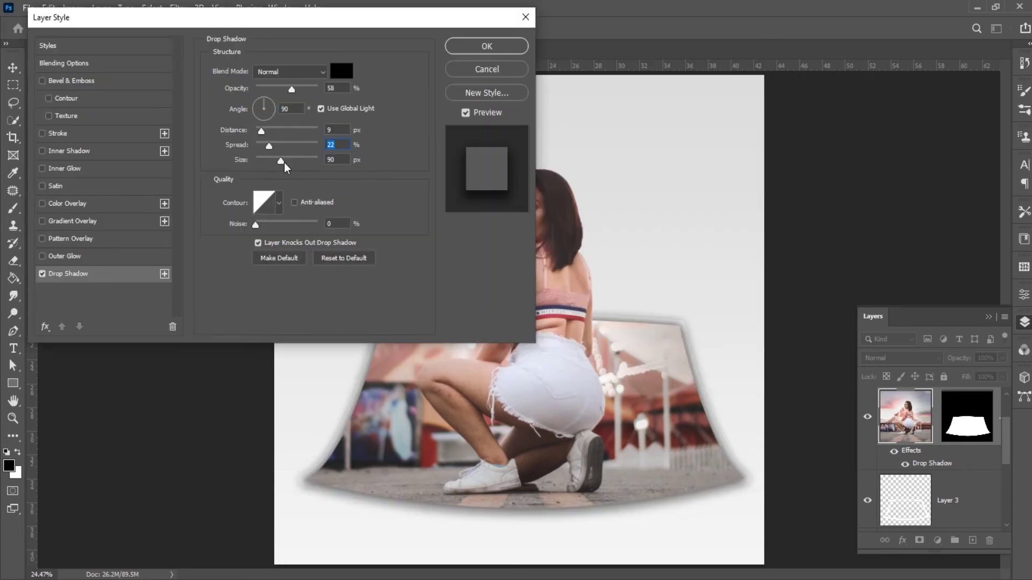
mouse_move(285, 163)
left_mouse_down()
mouse_move(299, 158)
mouse_move(274, 159)
left_mouse_up()
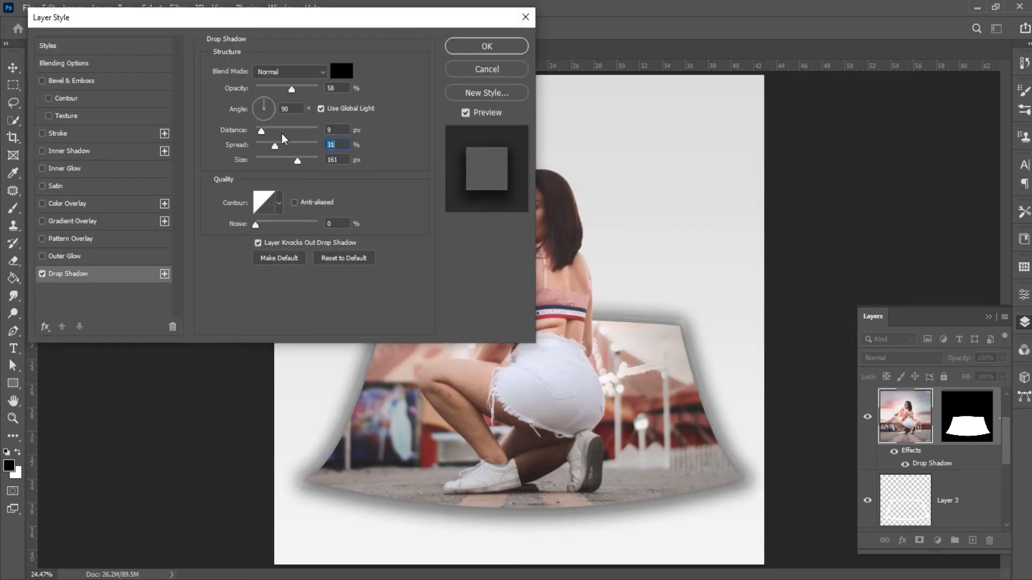
left_click(487, 47)
left_click_drag(931, 512, 916, 425)
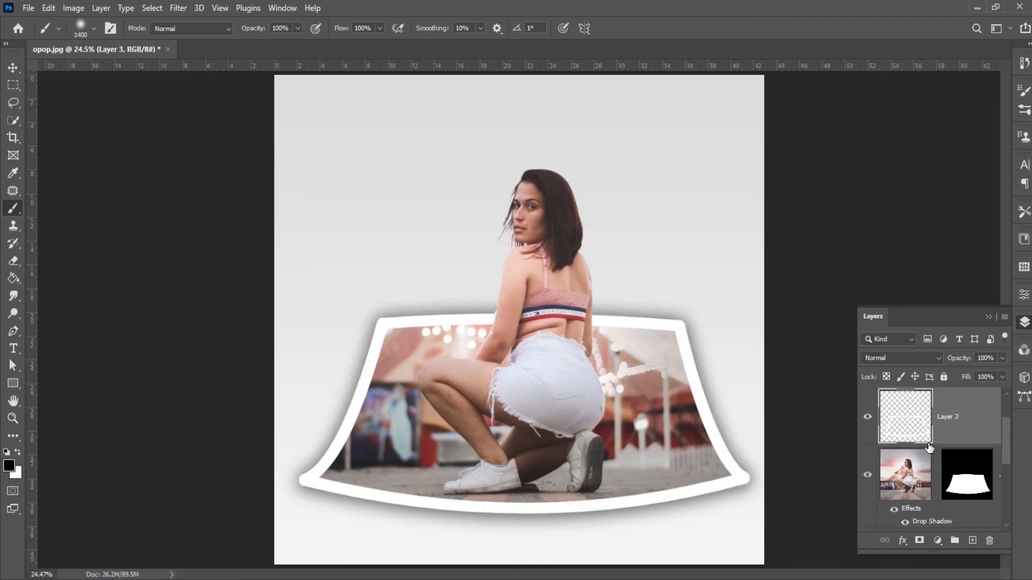
left_click(867, 505)
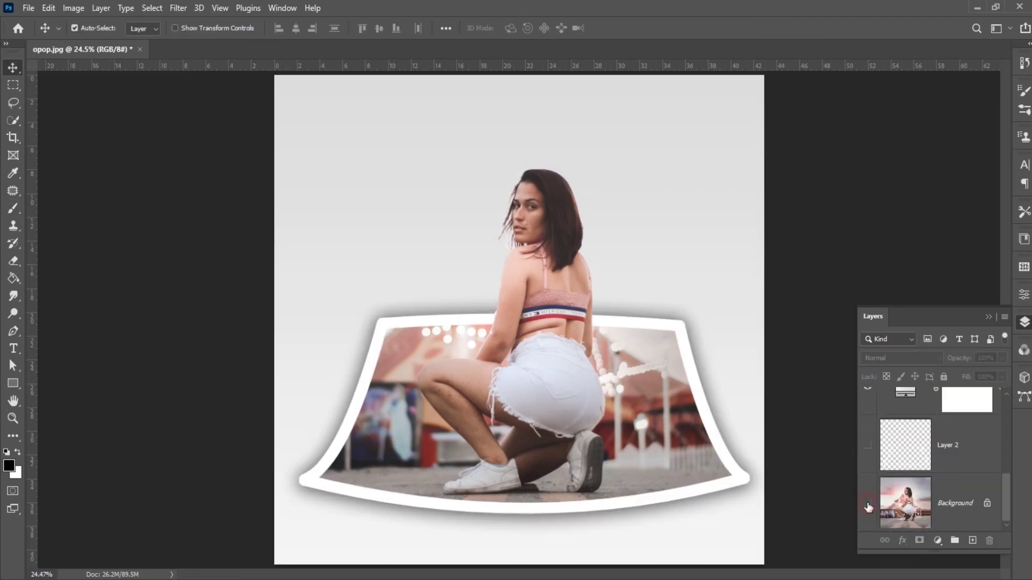
left_click(867, 505)
left_click(867, 505)
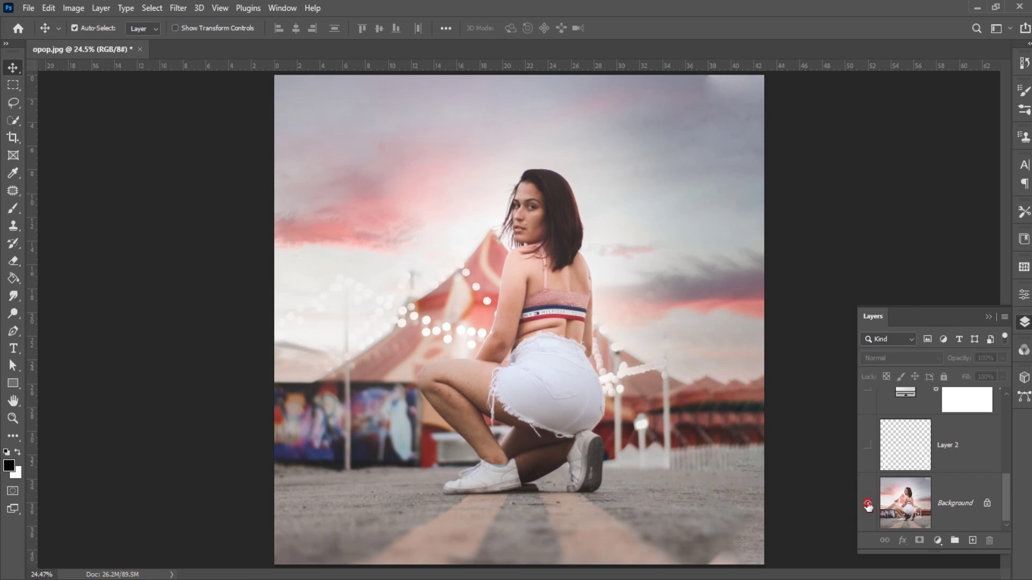
left_click(868, 505)
left_click(867, 505)
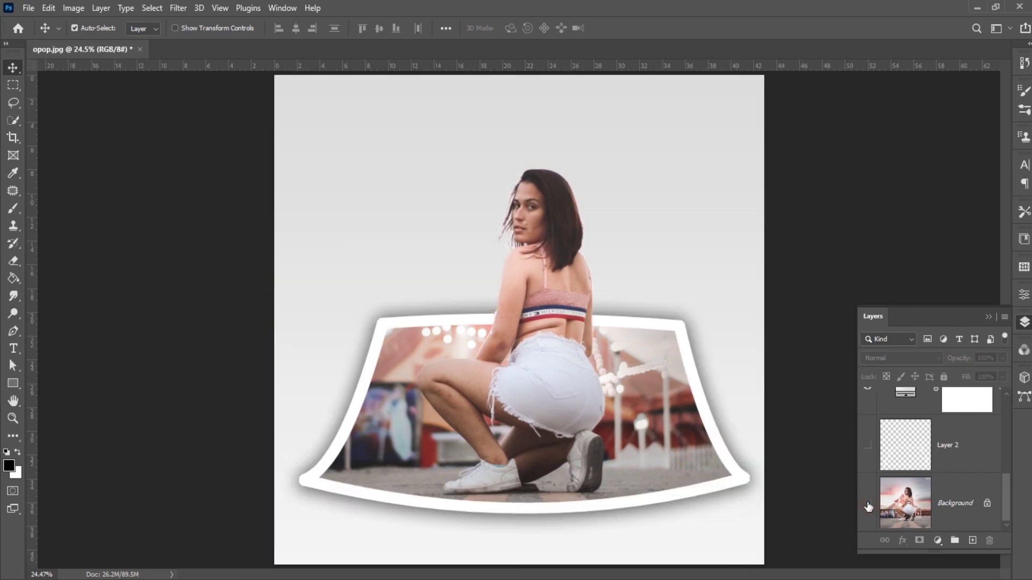